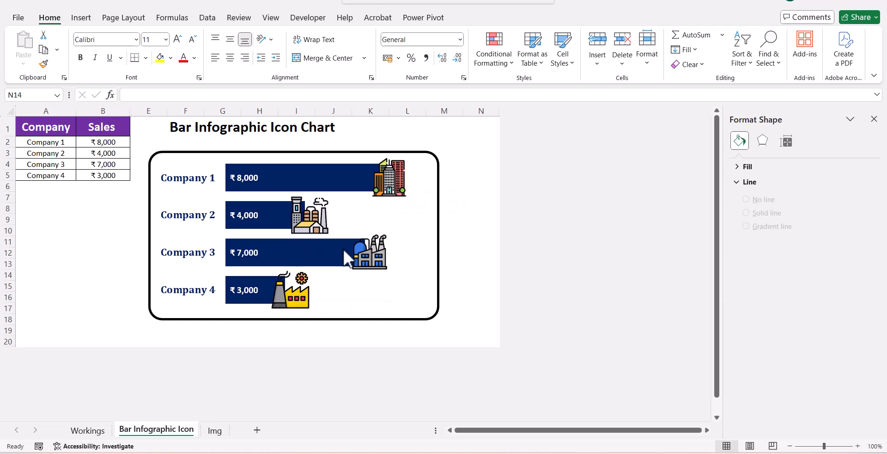
Step: Set the sales to 7000 for Company 2 and 5000 for Company 3 in the Bar Infographic Icon sheet's table
click(111, 149)
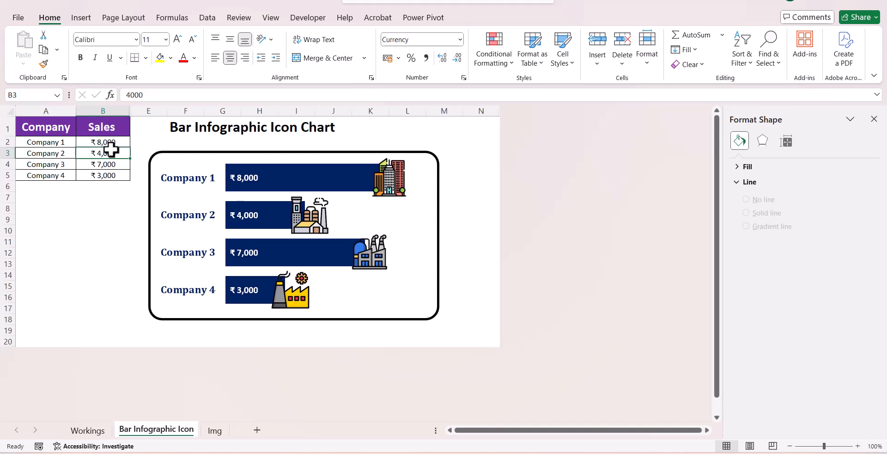
text(7000)
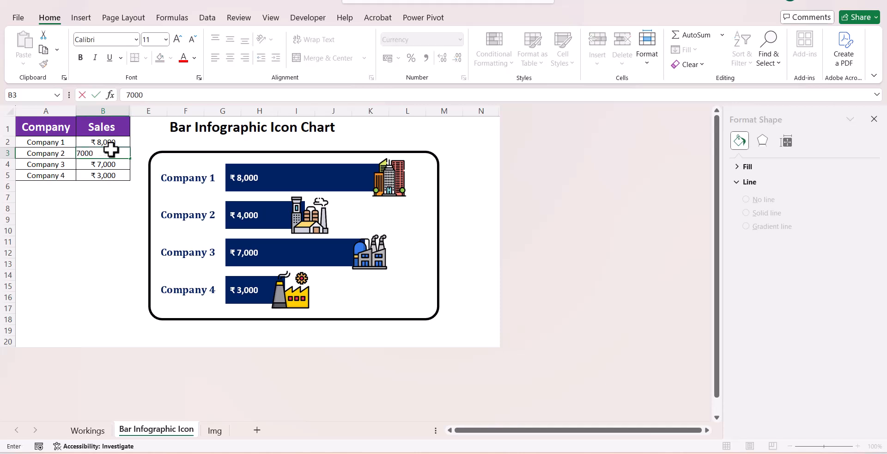
key(Return)
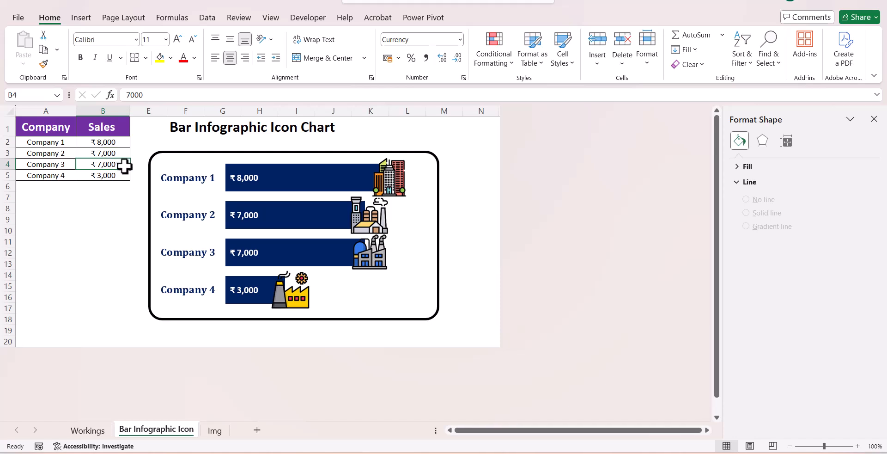
text(5,00)
text(0)
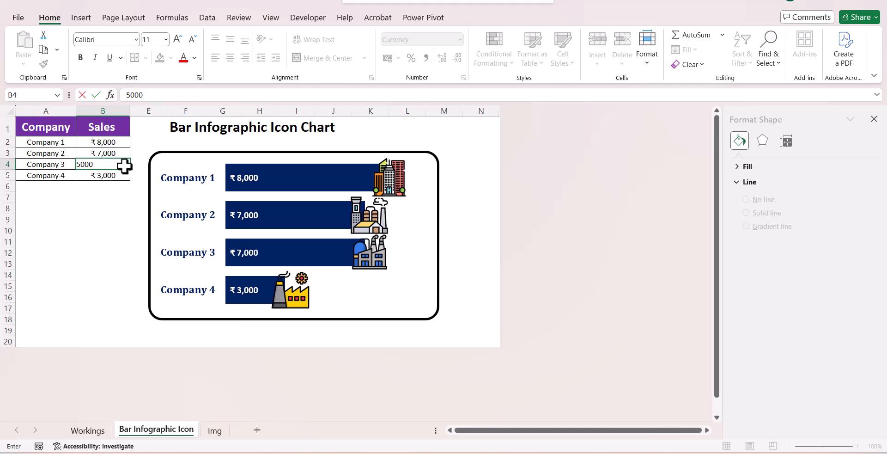
key(Return)
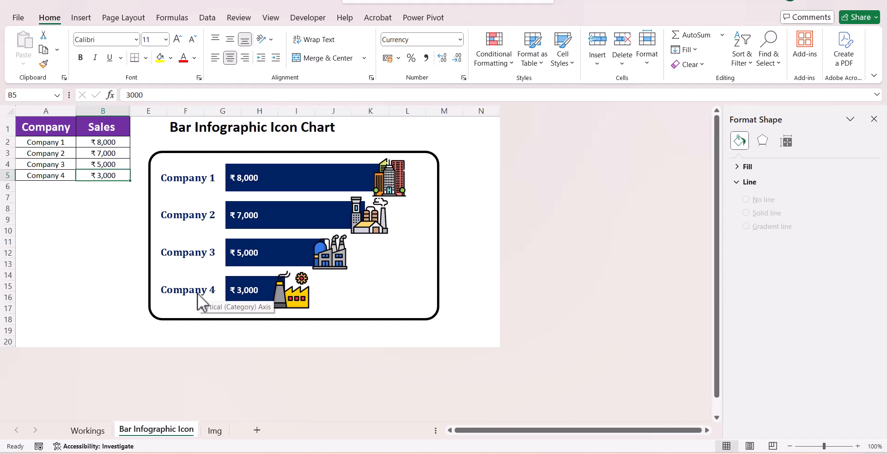
mouse_move(255, 282)
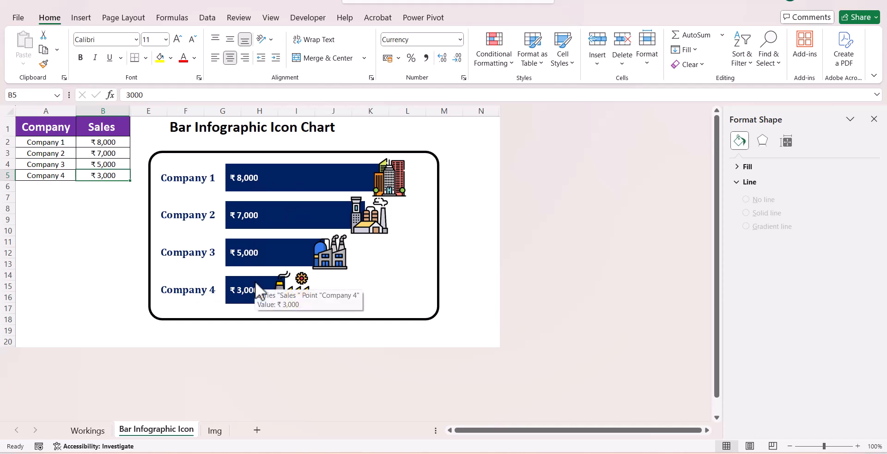
Step: On the Workings sheet, fill the X column with 1000 for all four companies
key(ctrl+Page_Up)
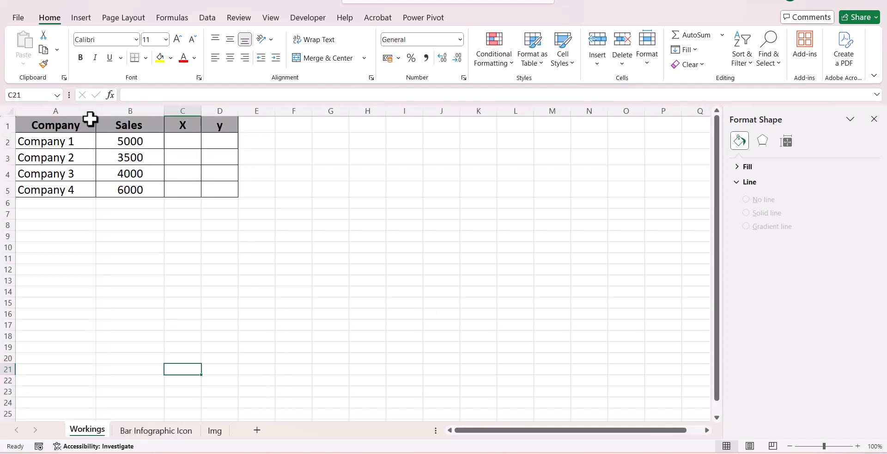
click(175, 144)
text(1000)
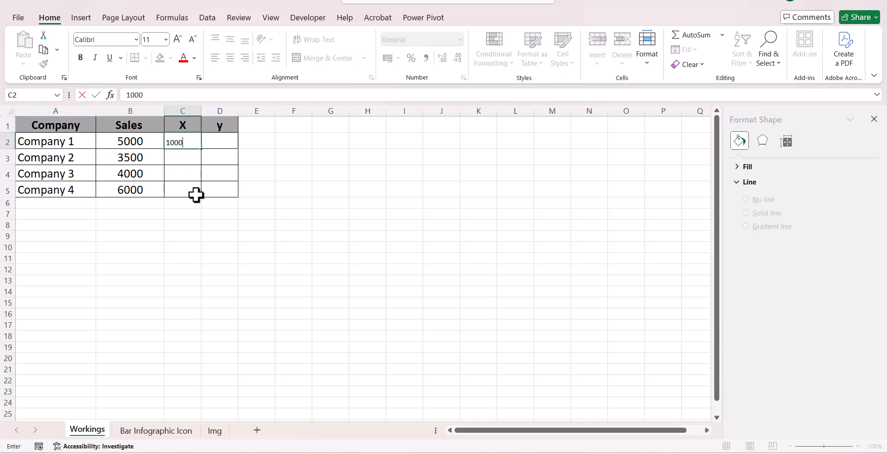
click(190, 185)
click(190, 146)
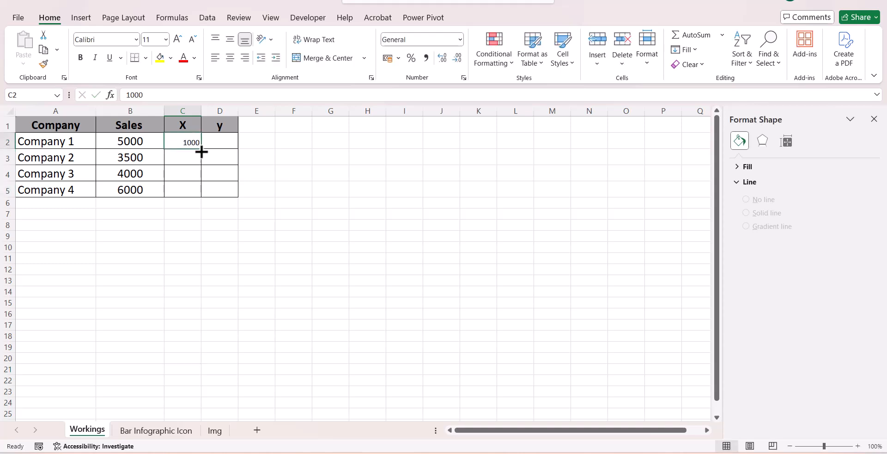
drag(202, 155, 200, 193)
Step: Copy the cell formatting of the Sales values onto the X and y cells of all four company rows
click(135, 167)
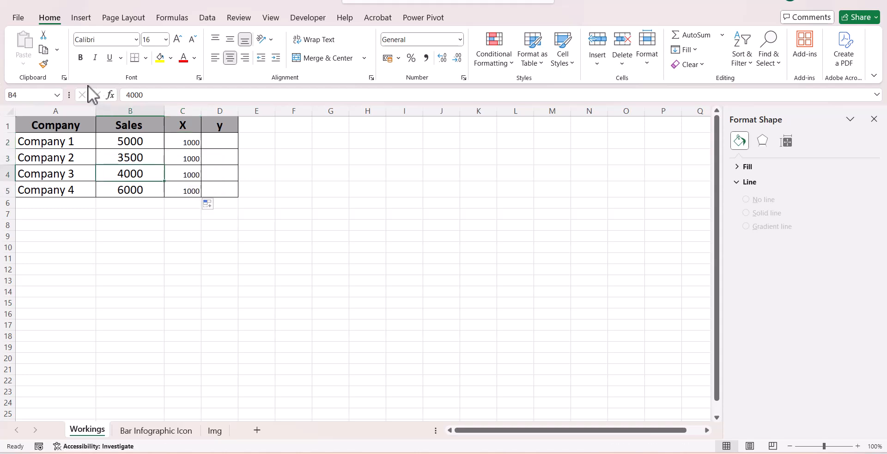
click(45, 64)
drag(181, 140, 224, 191)
click(294, 178)
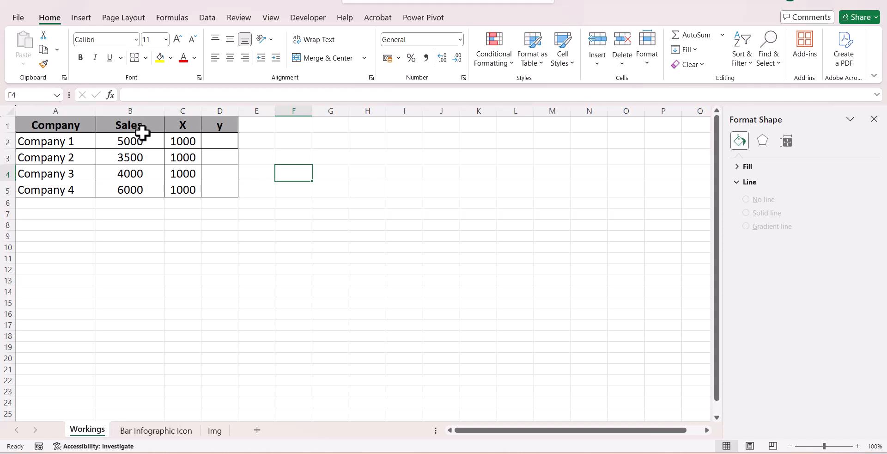
Step: Insert a 2-D stacked bar chart from the Company, Sales and X data (A1:C5) and place it beside the table
drag(71, 126, 174, 185)
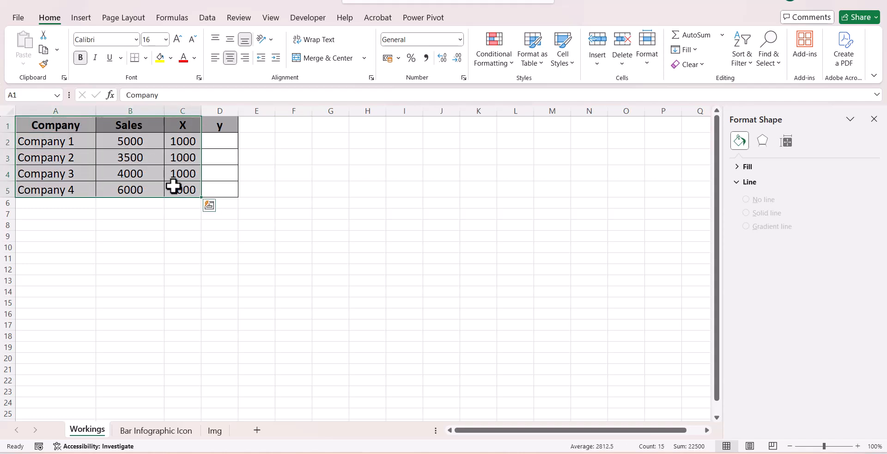
click(88, 18)
click(352, 35)
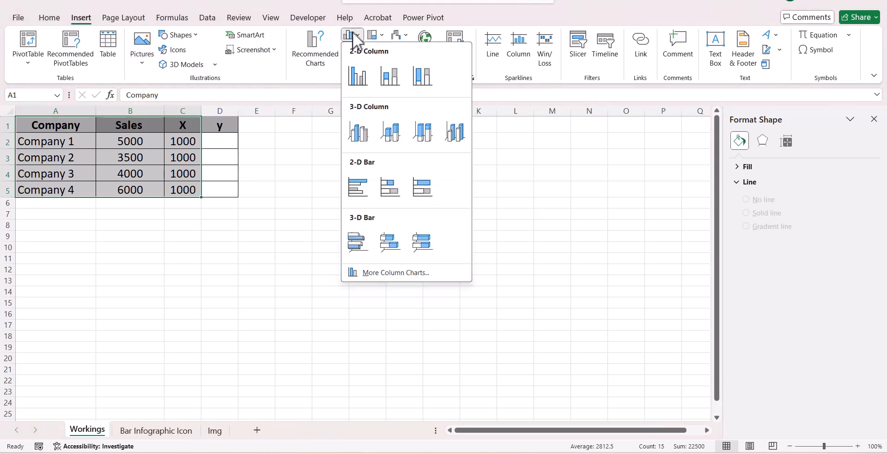
click(390, 189)
drag(383, 184, 425, 137)
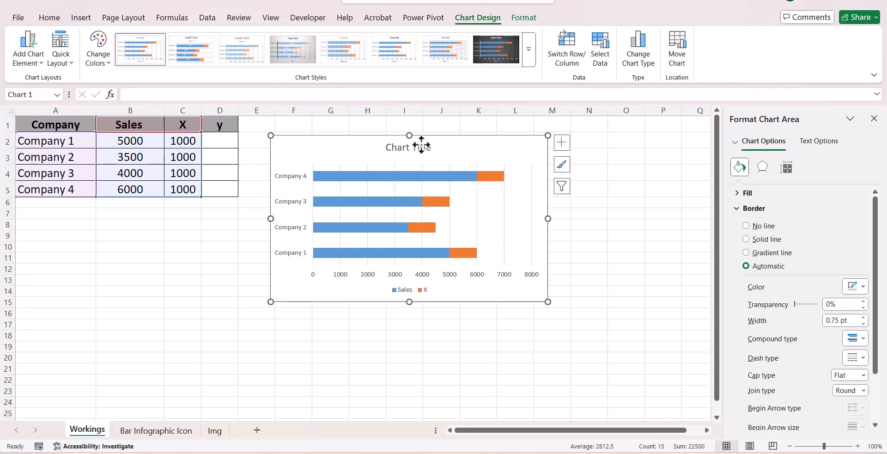
Step: Show the categories of the chart's vertical axis in reverse order
click(297, 252)
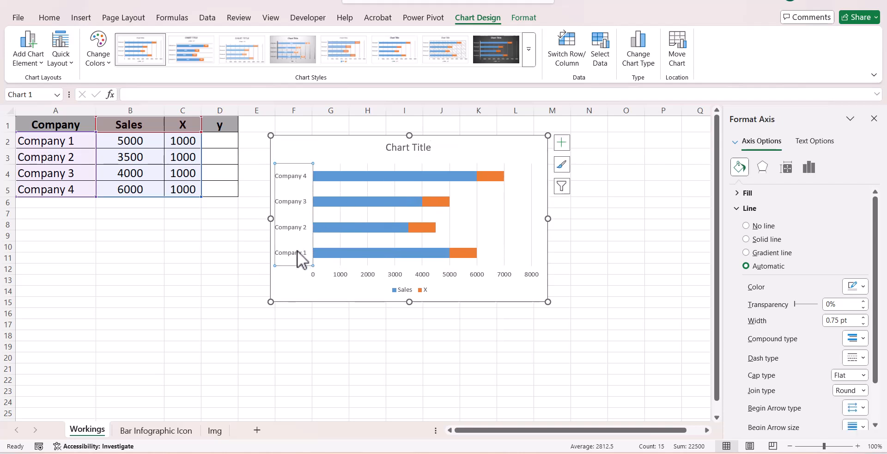
right_click(292, 253)
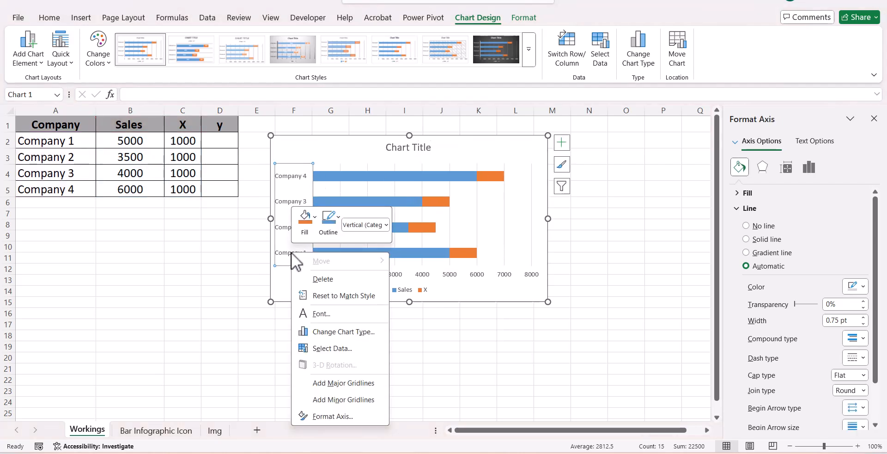
click(329, 415)
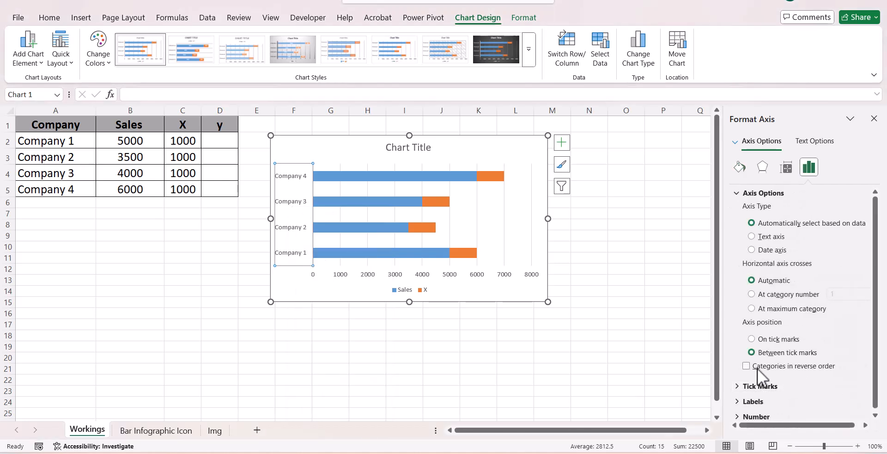
click(748, 366)
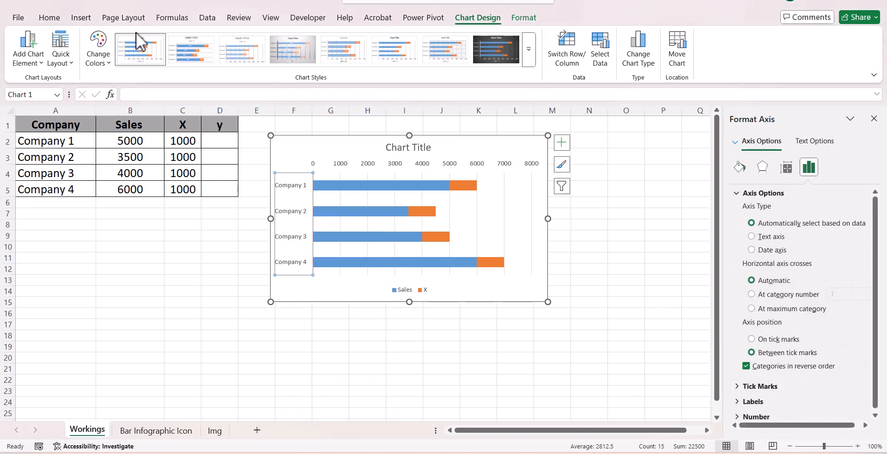
Step: Make the chart's company axis labels bold with a font size of 12
click(49, 19)
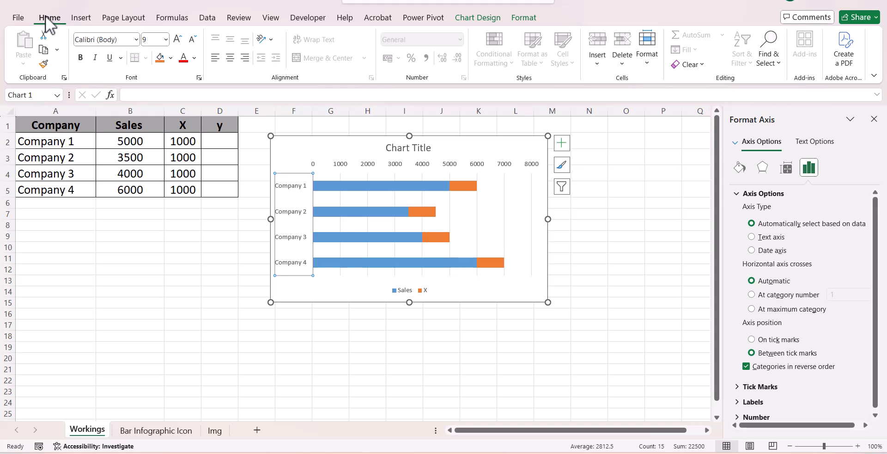
click(194, 58)
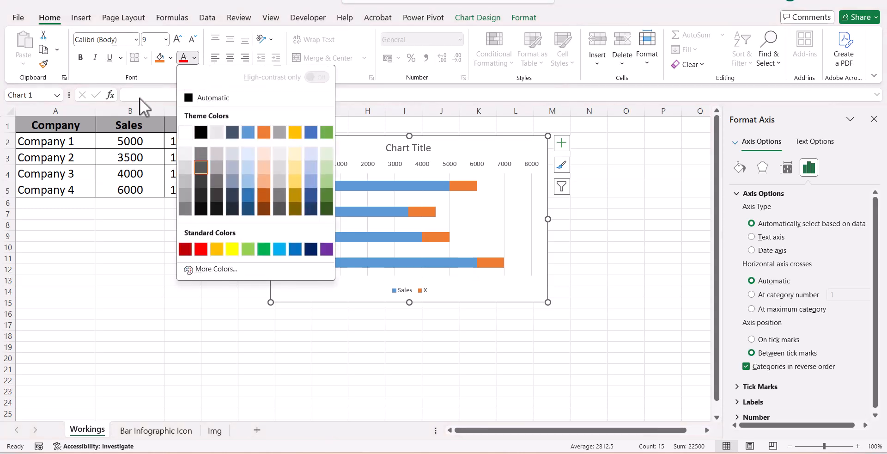
click(80, 59)
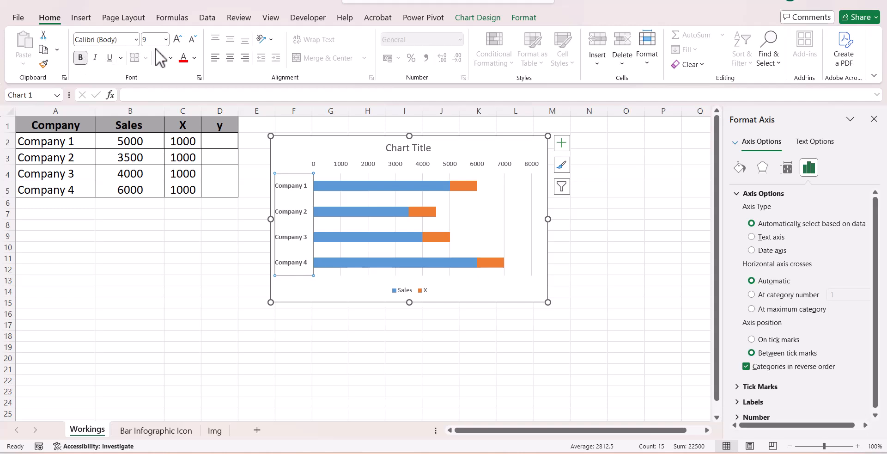
click(179, 40)
click(178, 41)
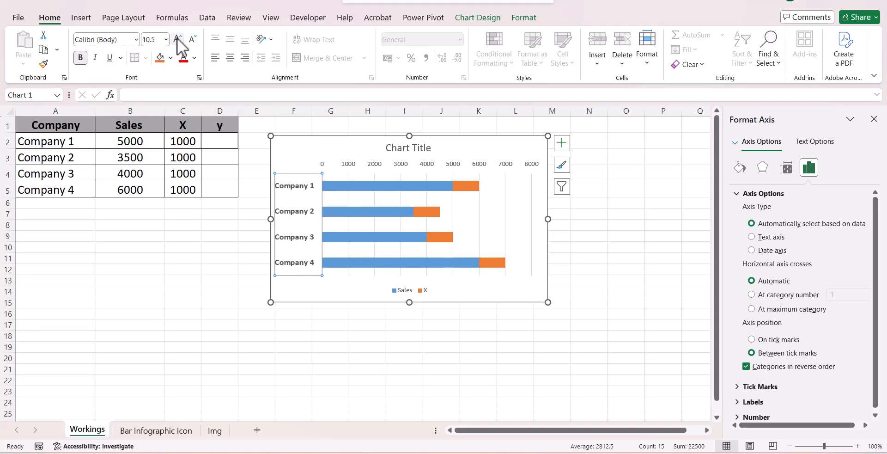
click(179, 40)
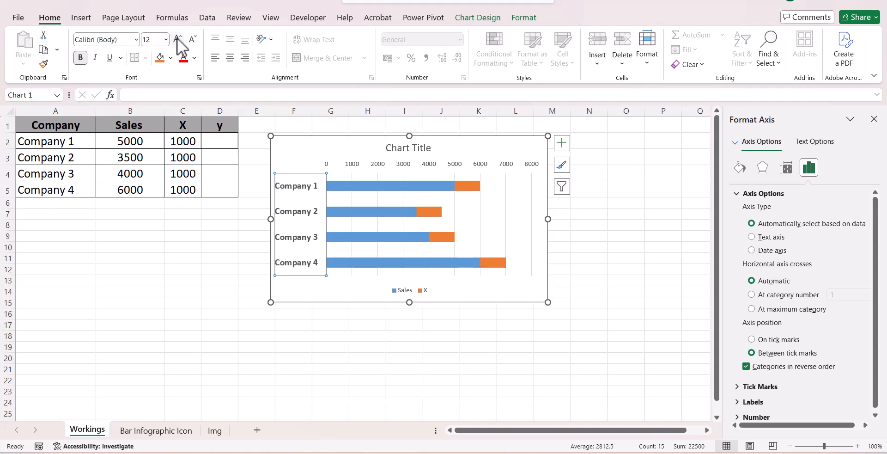
Step: Delete the major gridlines from the chart
click(380, 201)
click(377, 201)
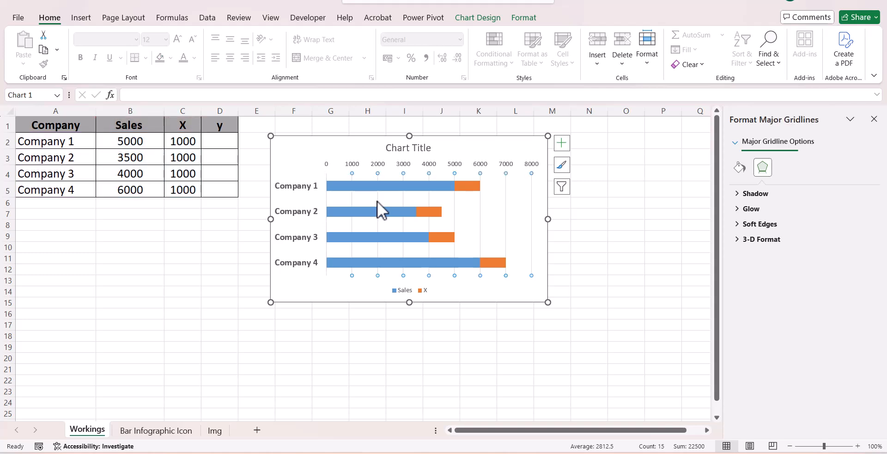
key(Delete)
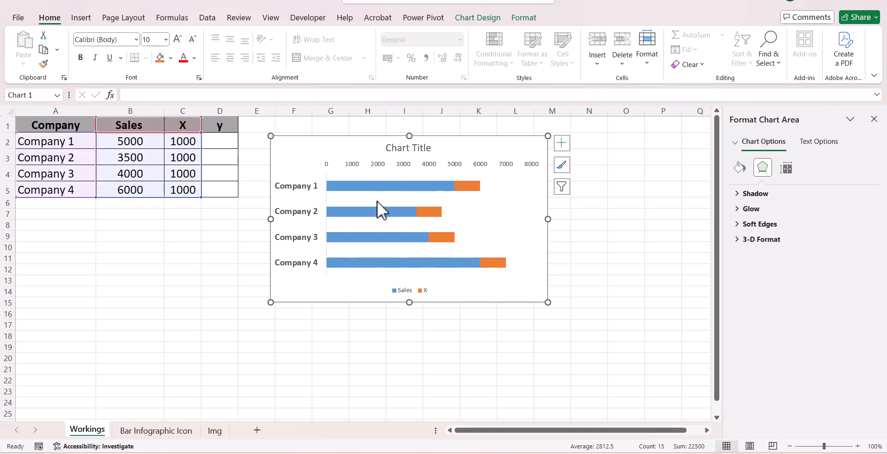
Step: Change the chart type of the X series to Scatter, leaving Sales as Stacked Bar
click(467, 186)
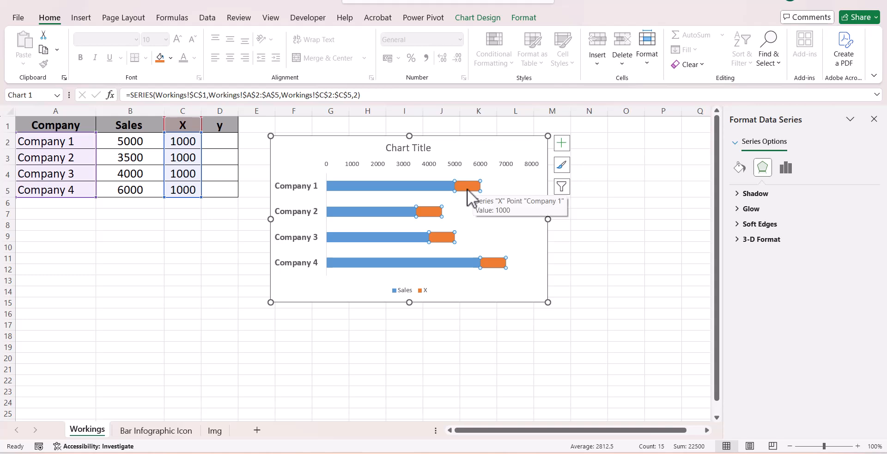
click(480, 23)
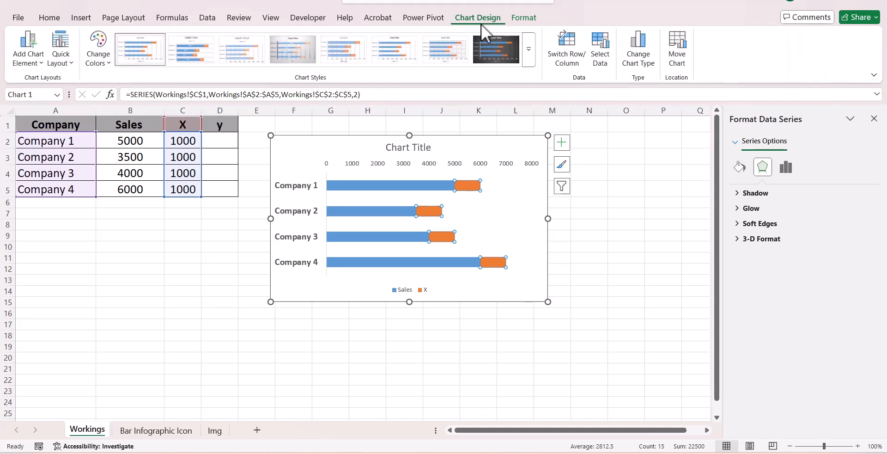
click(636, 50)
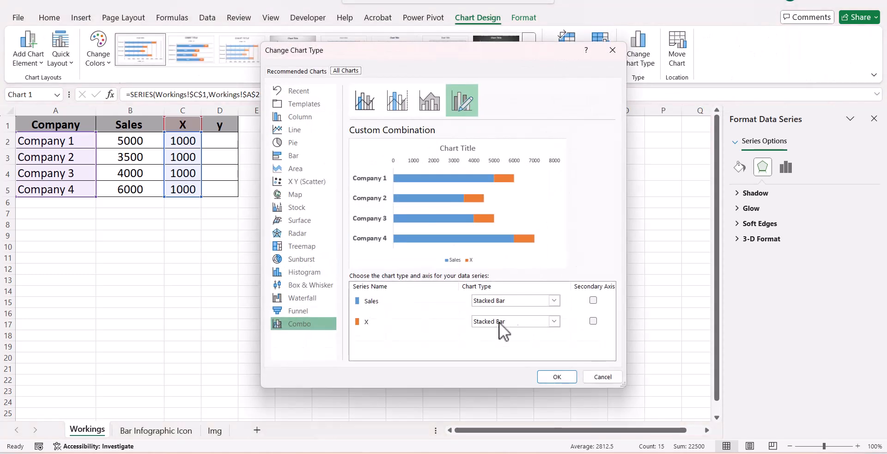
click(487, 319)
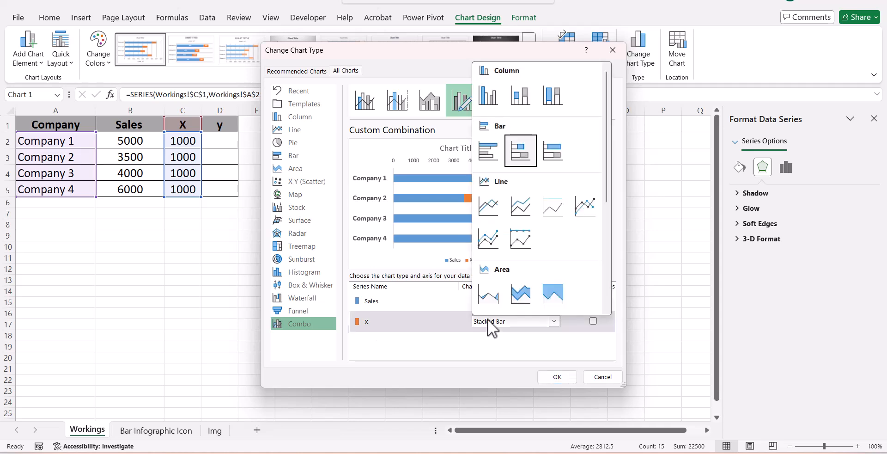
scroll(495, 268, down, 4)
click(480, 202)
click(547, 373)
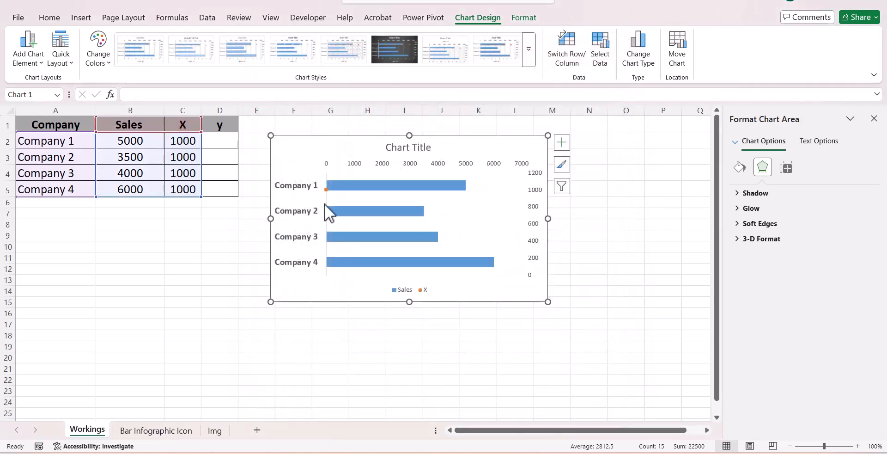
Step: Enter 1050 as the y value for Company 1
mouse_move(327, 191)
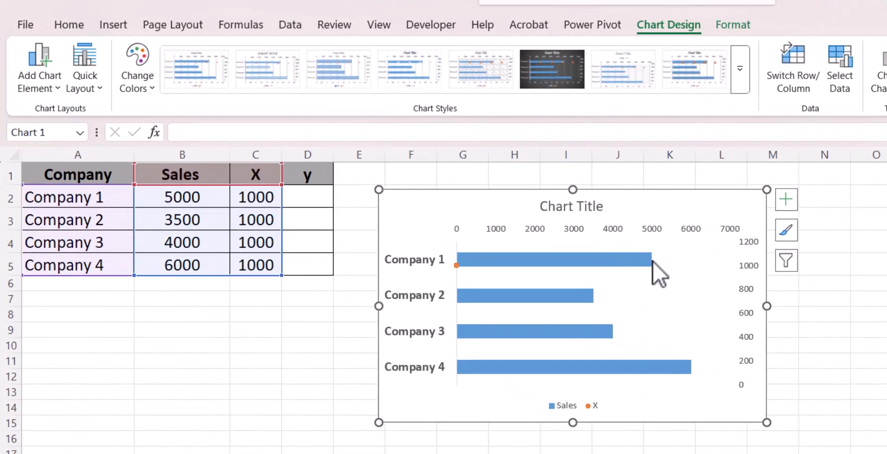
mouse_move(466, 187)
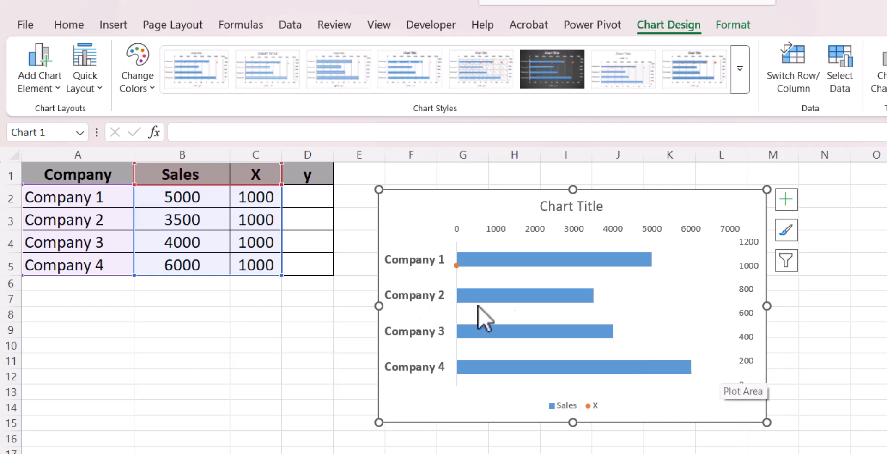
click(308, 204)
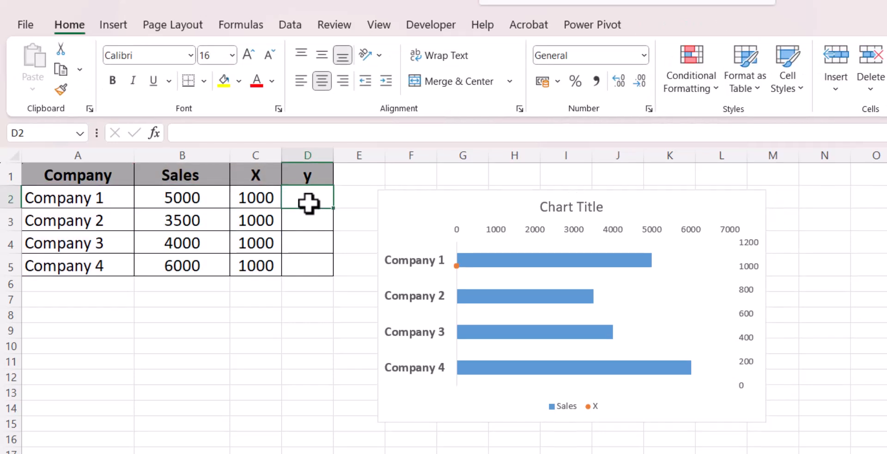
text(1050)
Step: Enter the formula =D2-300 as the y value for Company 2 and fill it down to Company 4
click(315, 219)
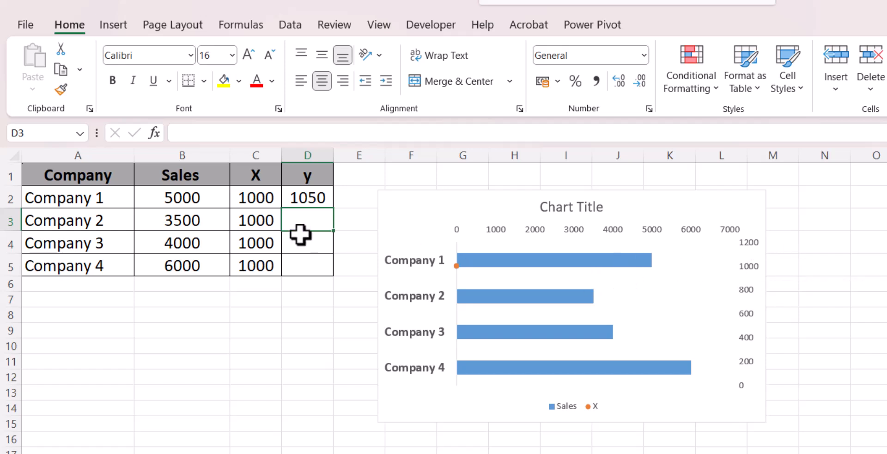
text(=)
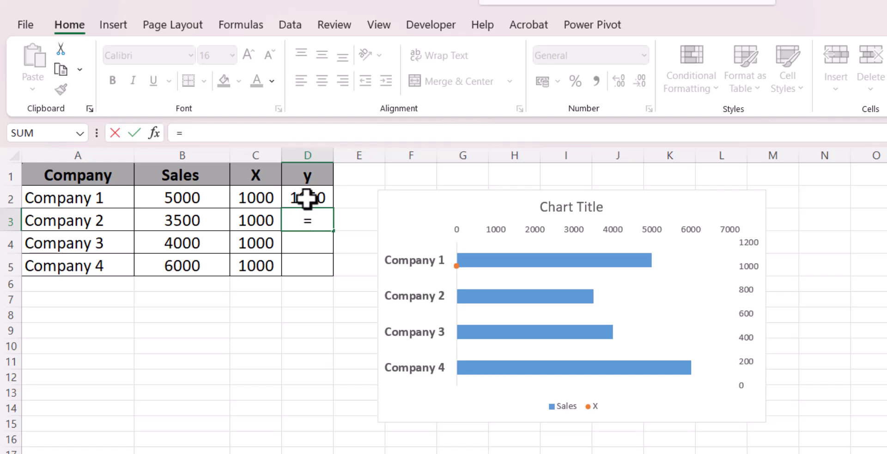
click(306, 198)
text(-300)
key(Return)
click(329, 221)
drag(333, 231, 342, 290)
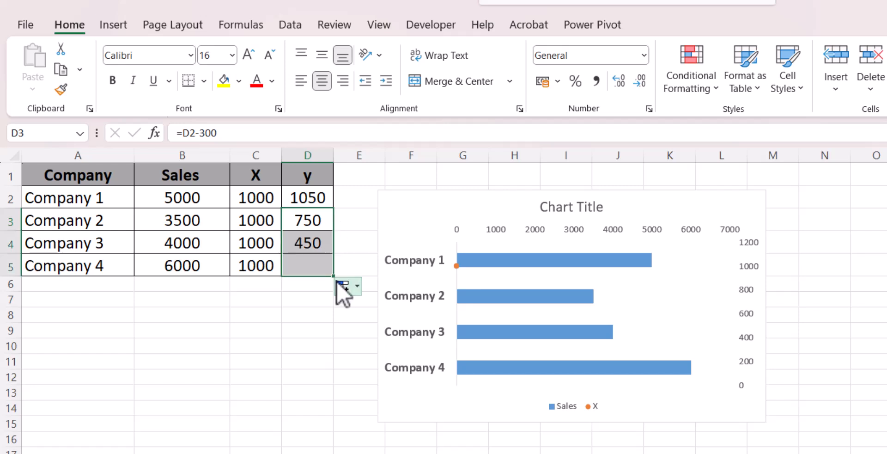
click(337, 316)
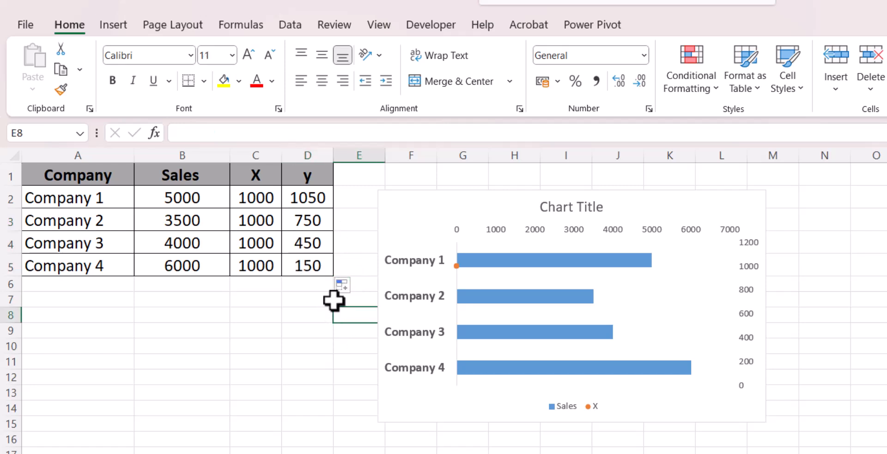
click(309, 269)
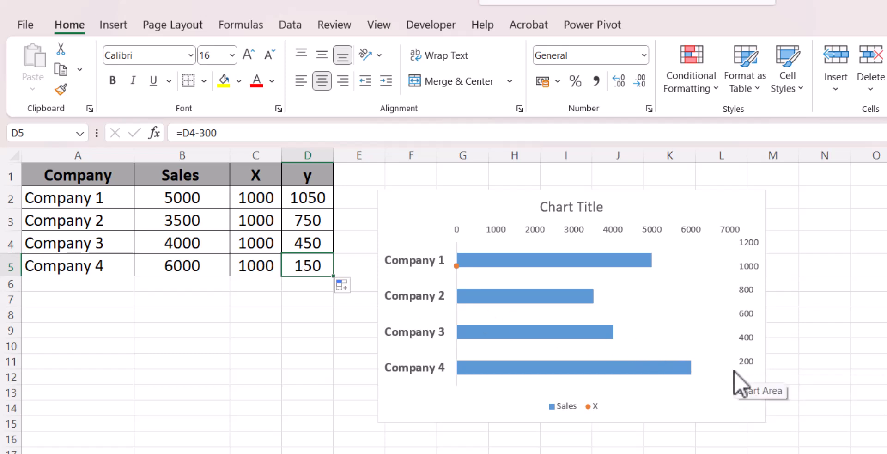
mouse_move(602, 330)
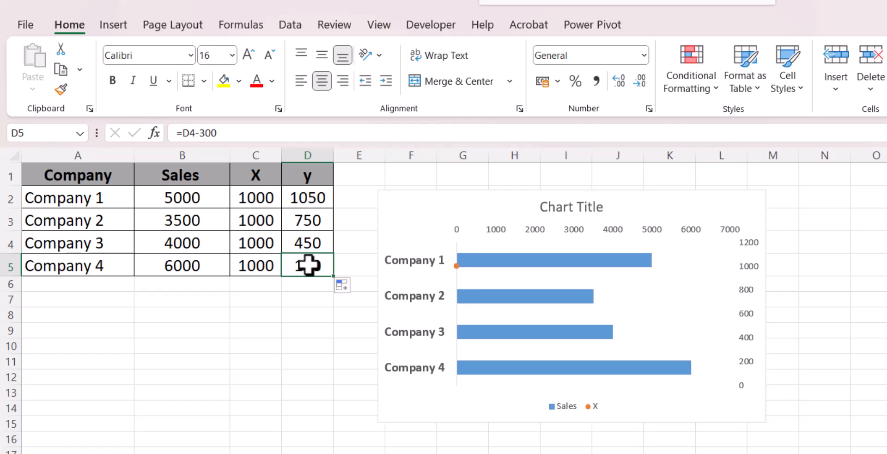
click(296, 299)
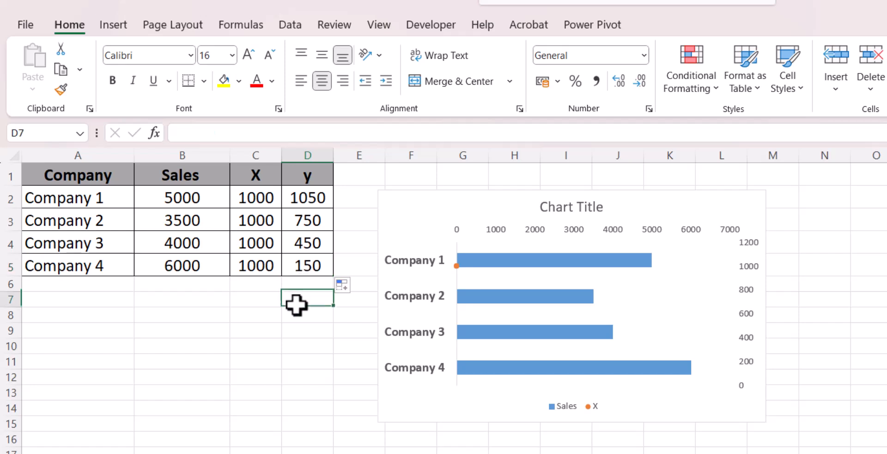
Step: Edit the X scatter series in the chart's data source so its X values come from C2:C5
click(458, 267)
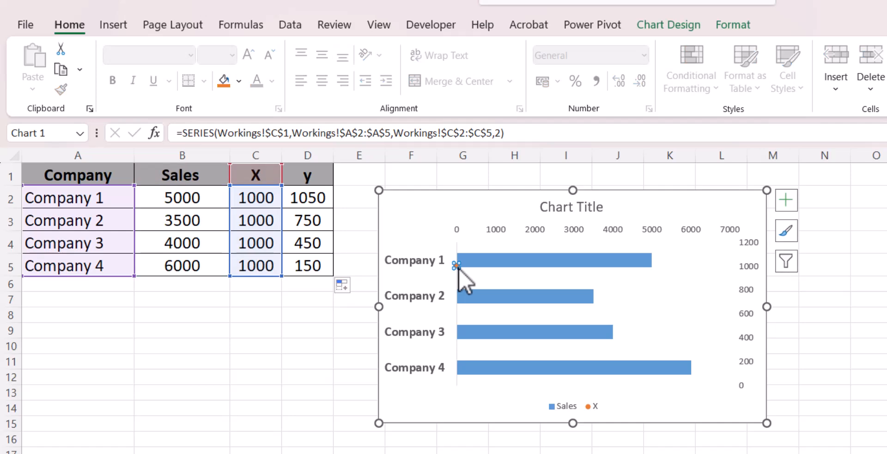
click(649, 29)
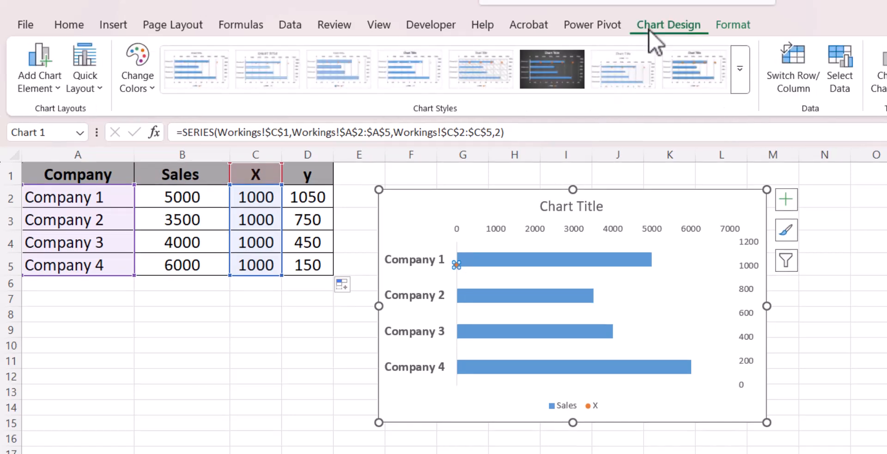
click(840, 65)
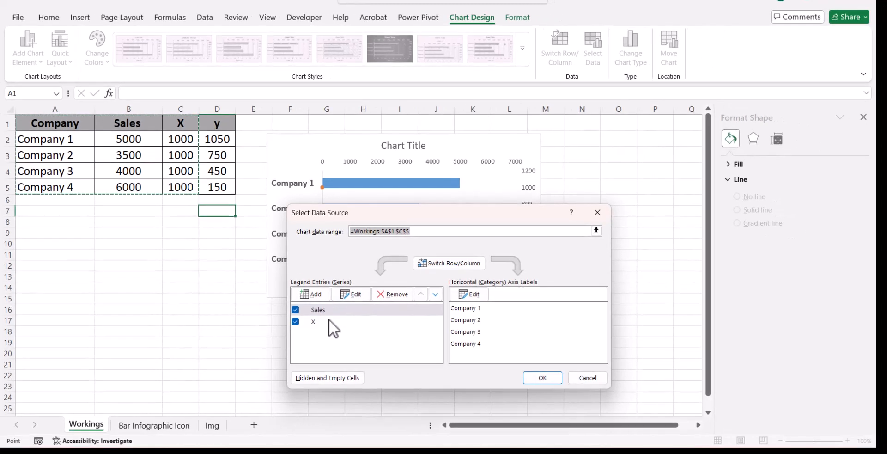
click(329, 321)
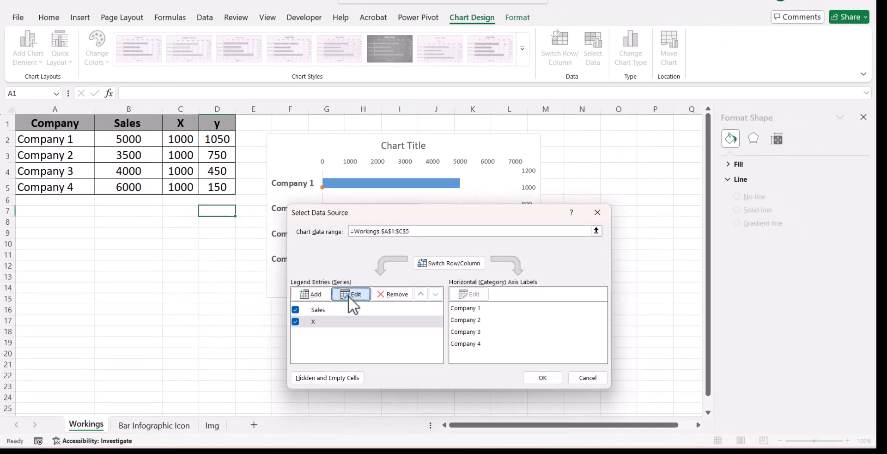
click(348, 295)
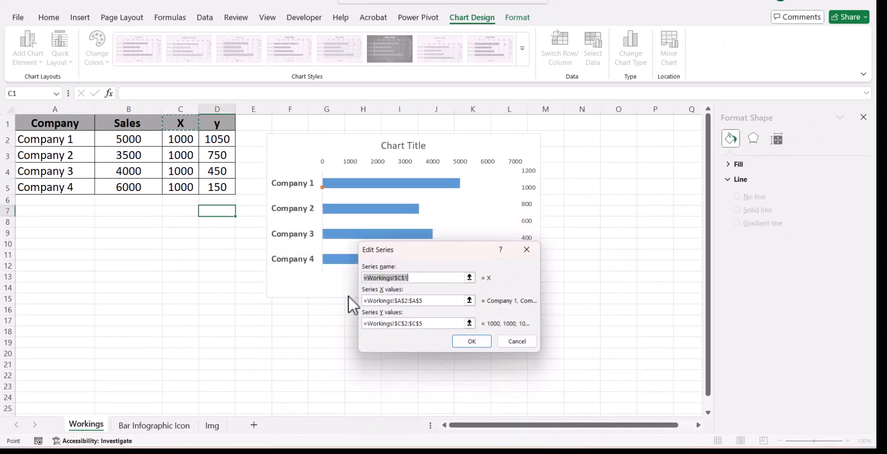
click(469, 300)
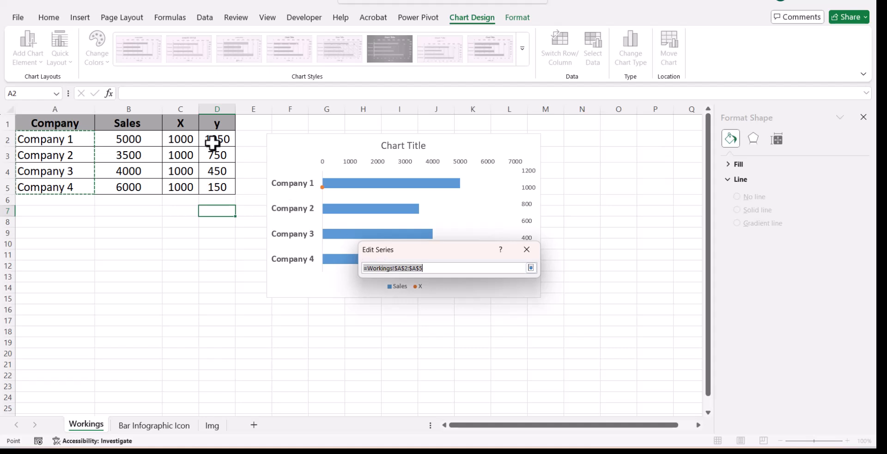
drag(174, 139, 181, 184)
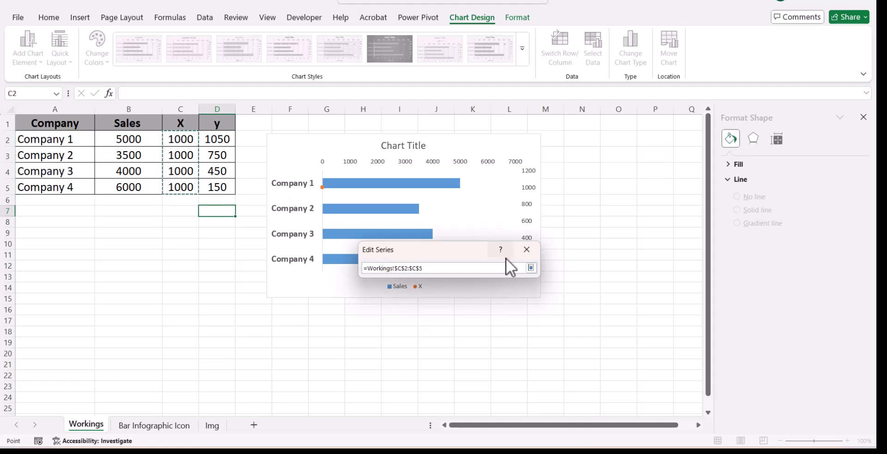
click(531, 267)
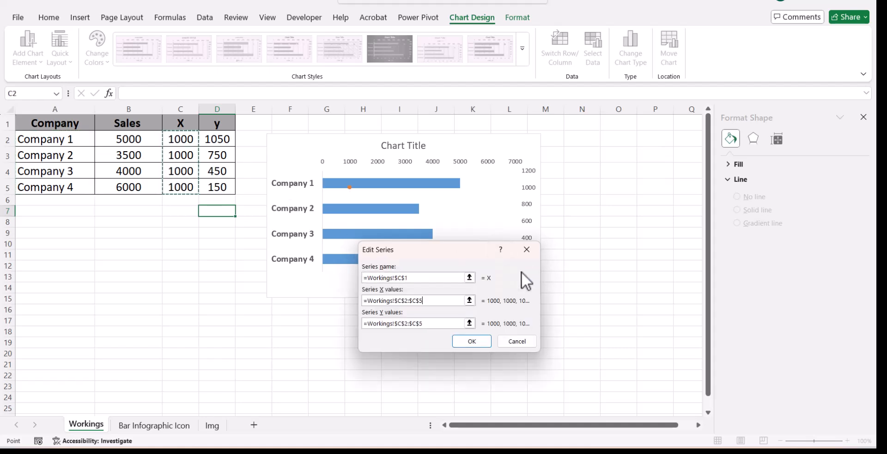
Step: Set the X scatter series' Y values to D2:D5 and apply the data source changes
click(470, 323)
drag(216, 139, 219, 187)
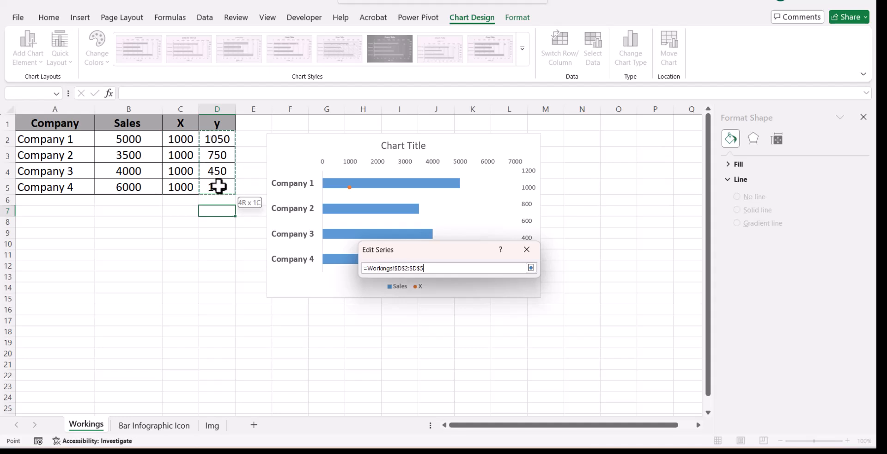
click(532, 267)
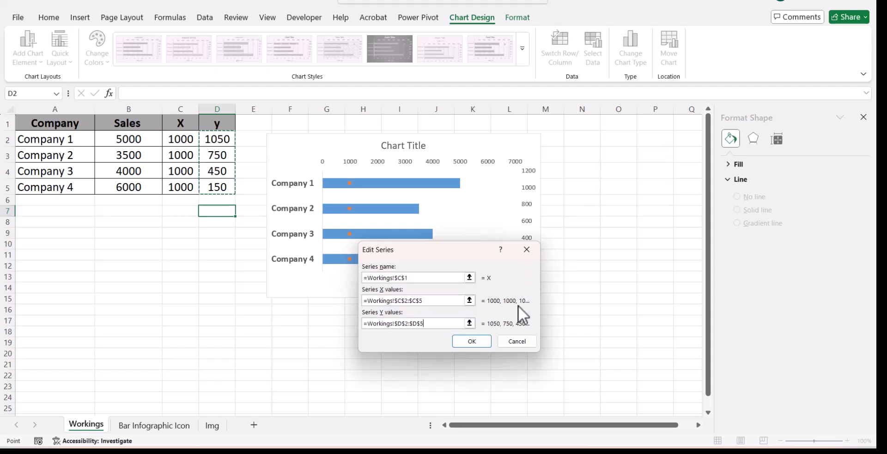
click(478, 340)
click(547, 381)
click(550, 345)
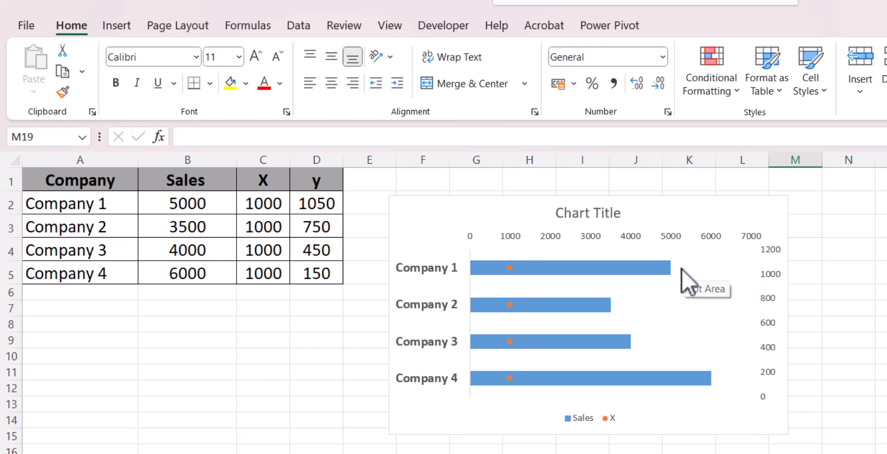
Step: Replace the X value for Company 1 with the formula =B2+250 and fill it down to Company 4
click(264, 205)
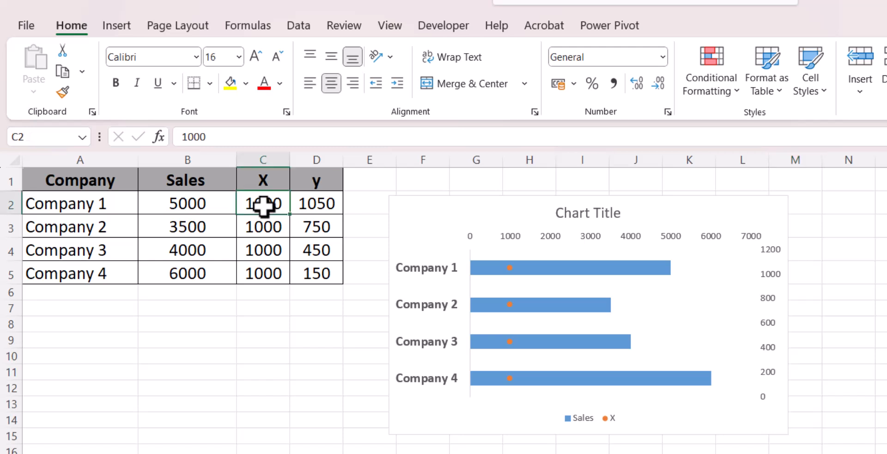
text(=)
click(189, 205)
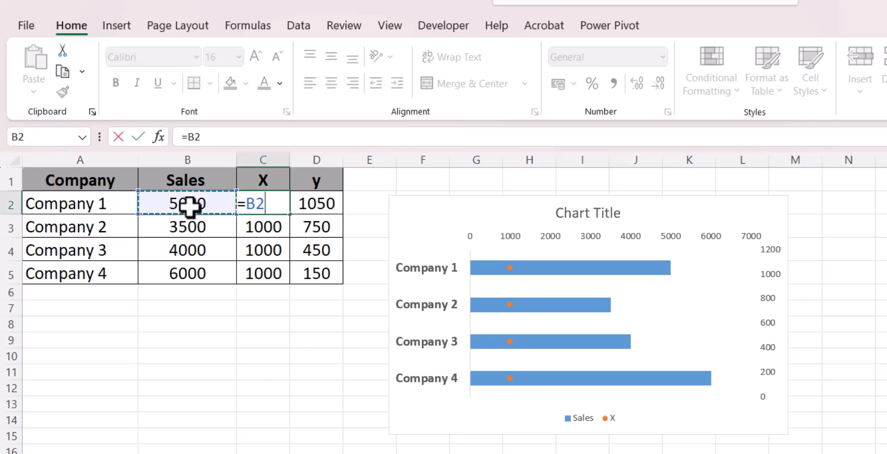
text(+250)
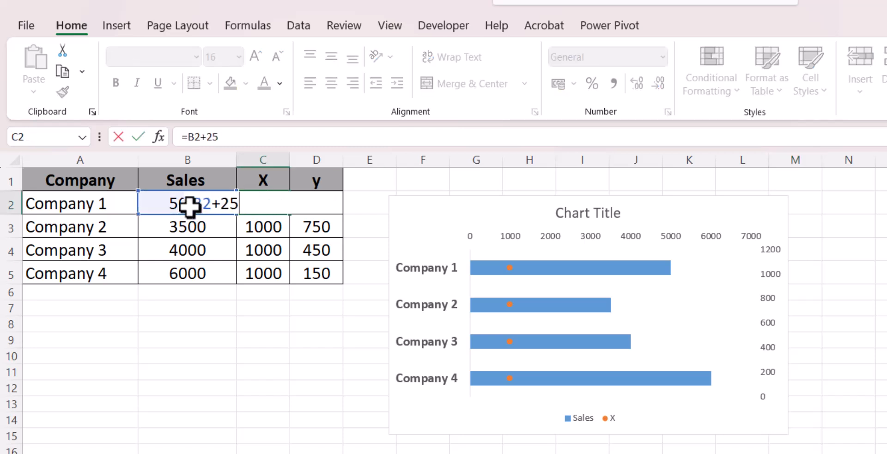
key(Return)
click(280, 203)
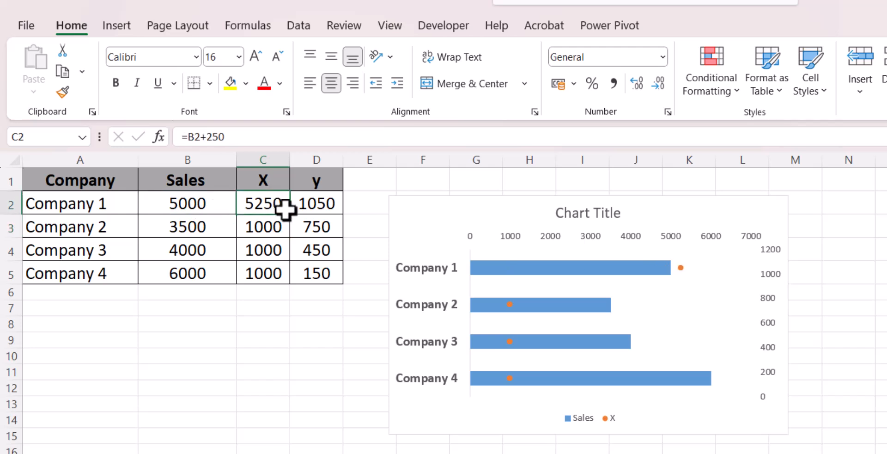
drag(291, 214, 290, 277)
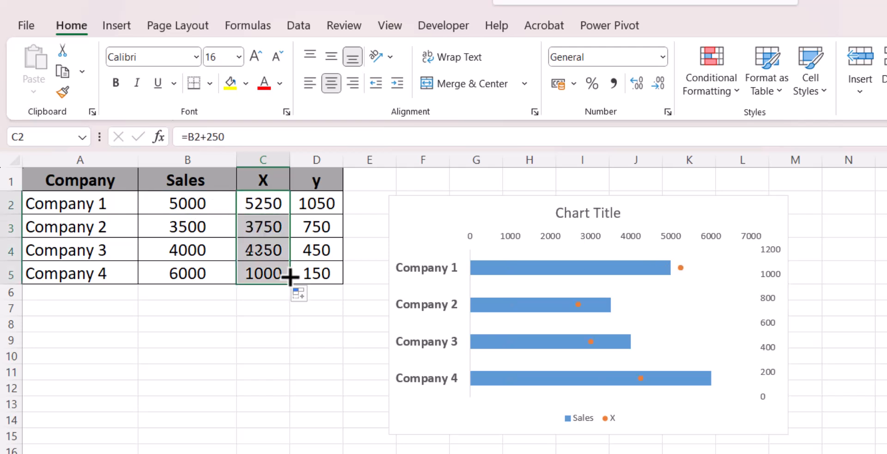
click(319, 388)
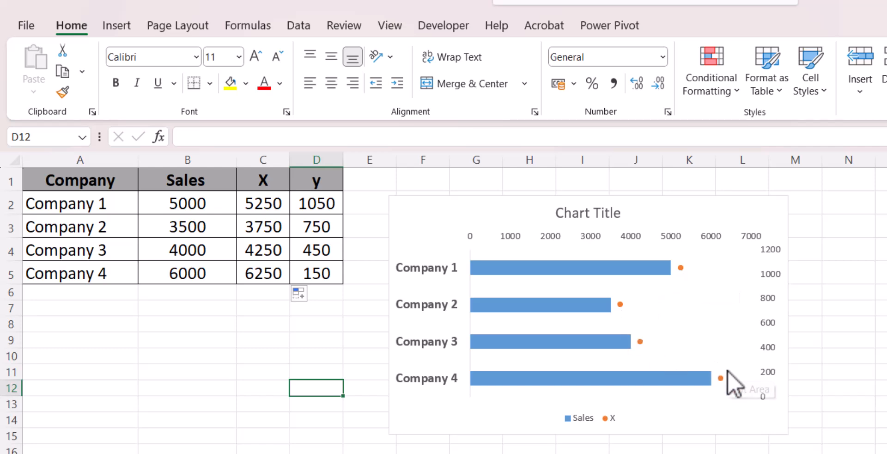
Step: Delete the legend and the horizontal sales value axis from the chart
double_click(587, 417)
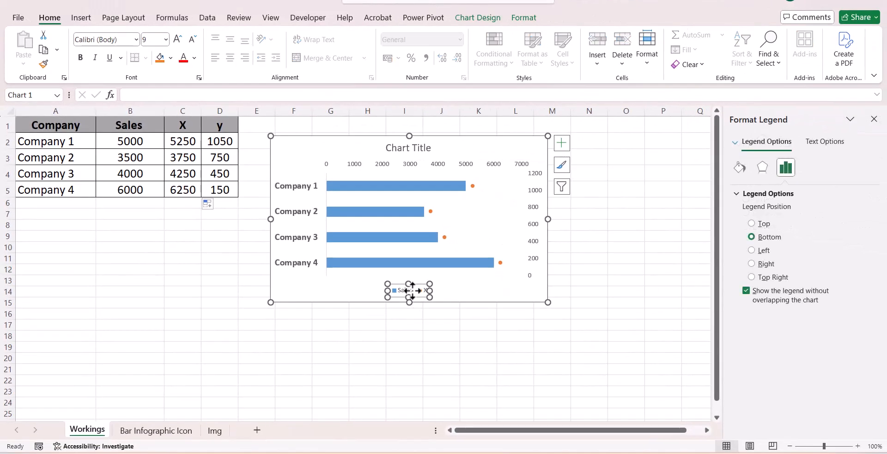
key(Delete)
click(381, 165)
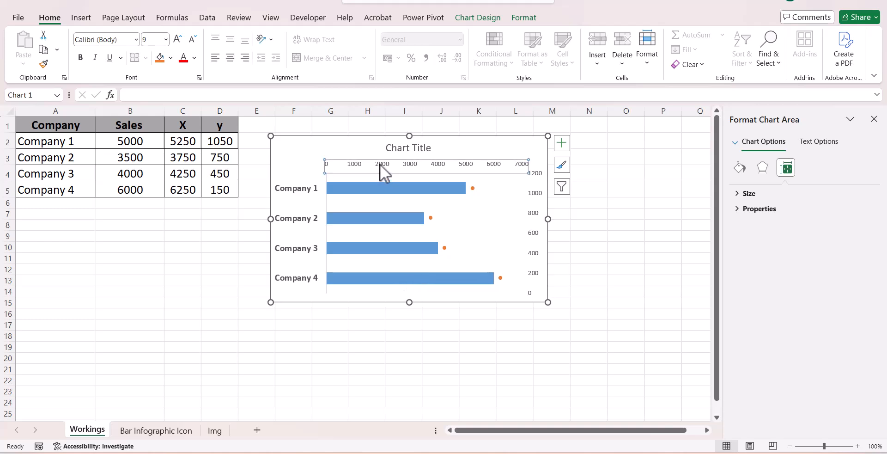
key(Delete)
Step: Delete the secondary vertical axis and the chart title
click(530, 208)
key(Delete)
click(412, 147)
key(Delete)
Step: Set the company name axis of the chart to no line
click(305, 165)
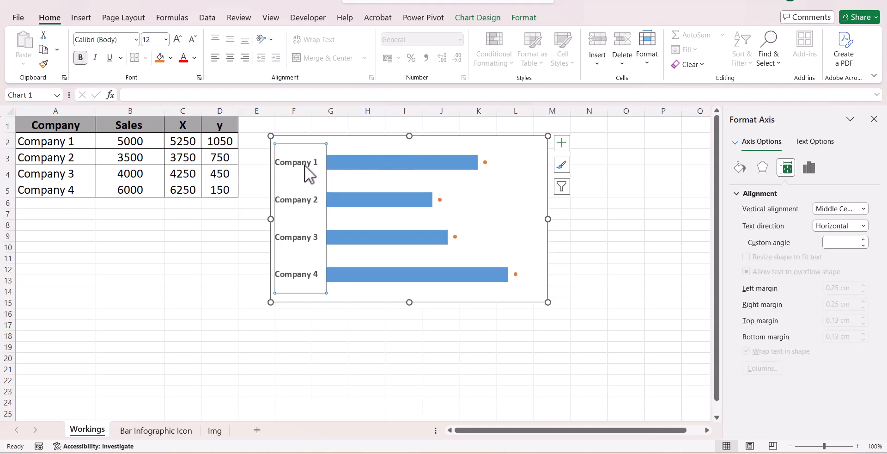
click(739, 171)
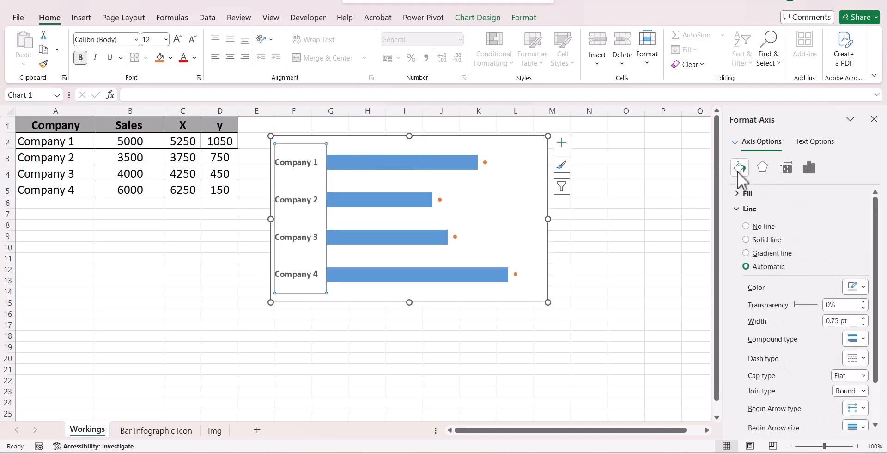
click(745, 226)
click(661, 266)
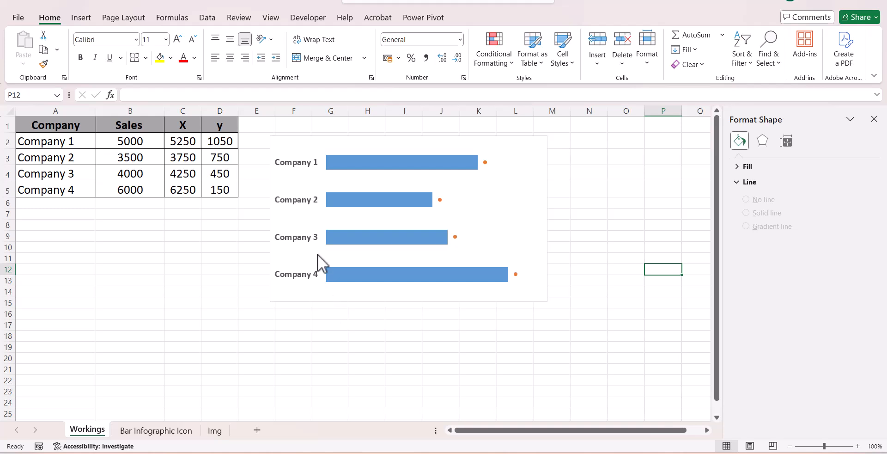
Step: Reduce the gap width of the Sales bars to 49%
click(342, 239)
right_click(343, 240)
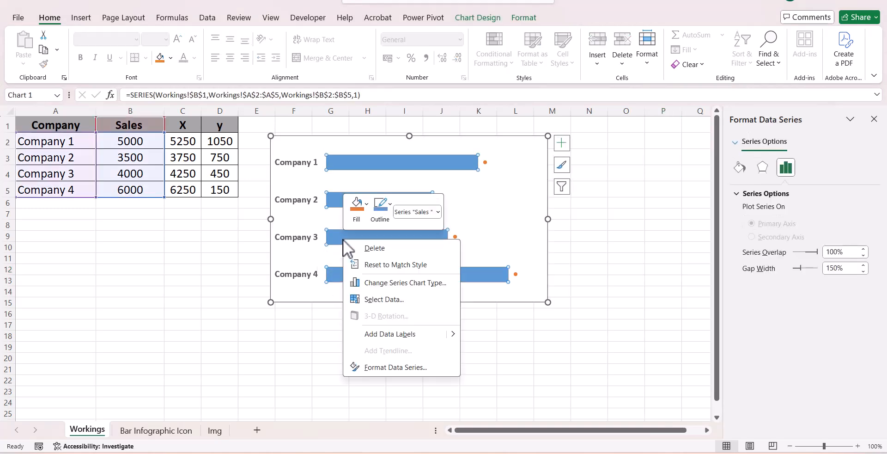
click(402, 365)
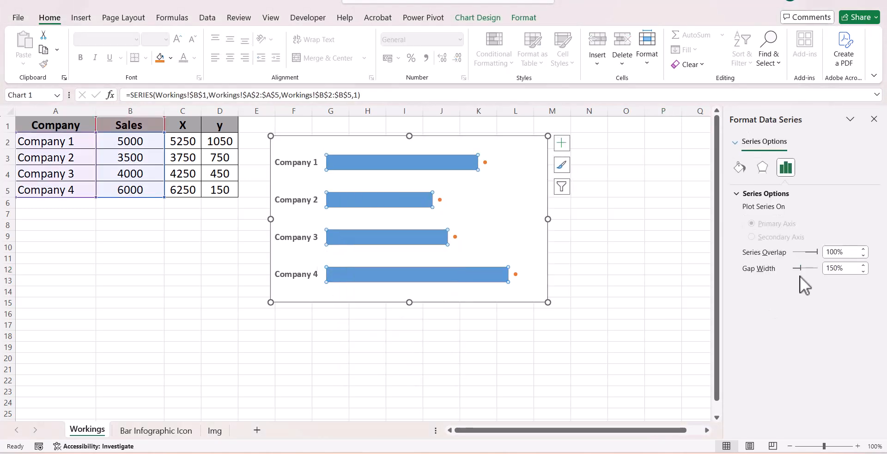
drag(800, 270, 794, 270)
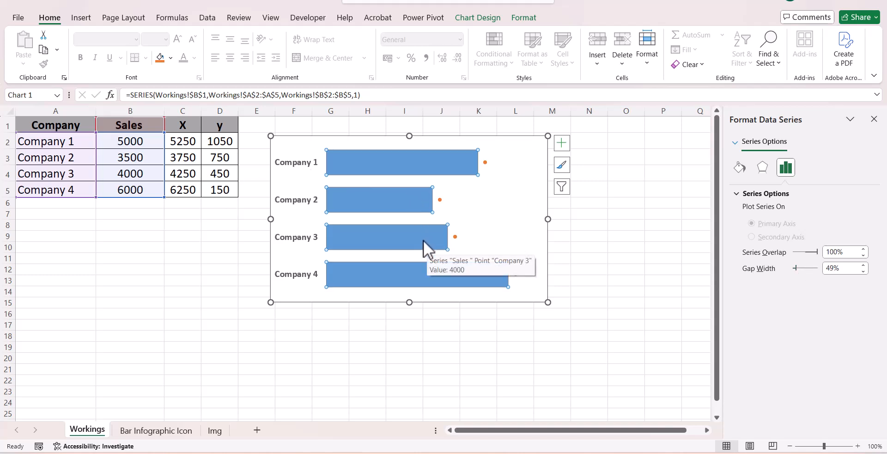
Step: Fill the Sales bars with a solid dark blue theme colour
click(739, 167)
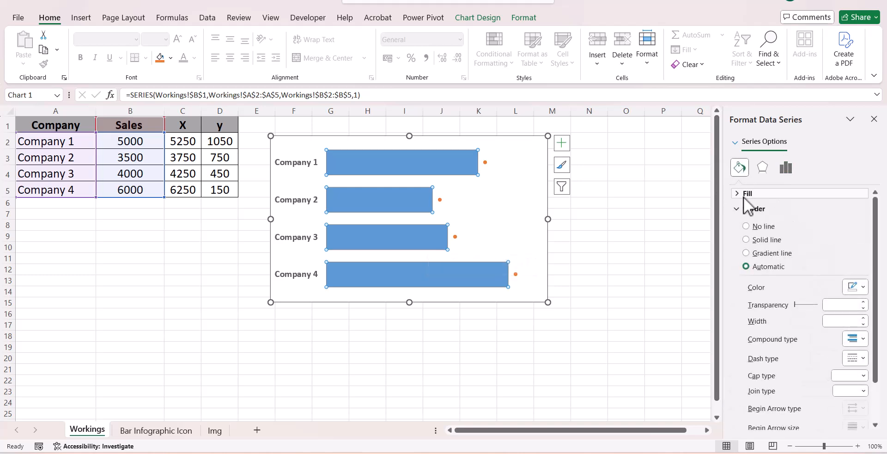
click(739, 194)
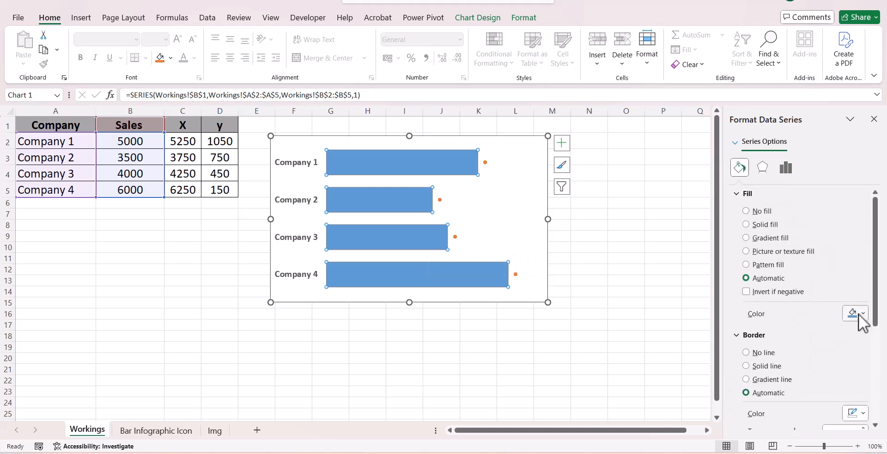
click(857, 315)
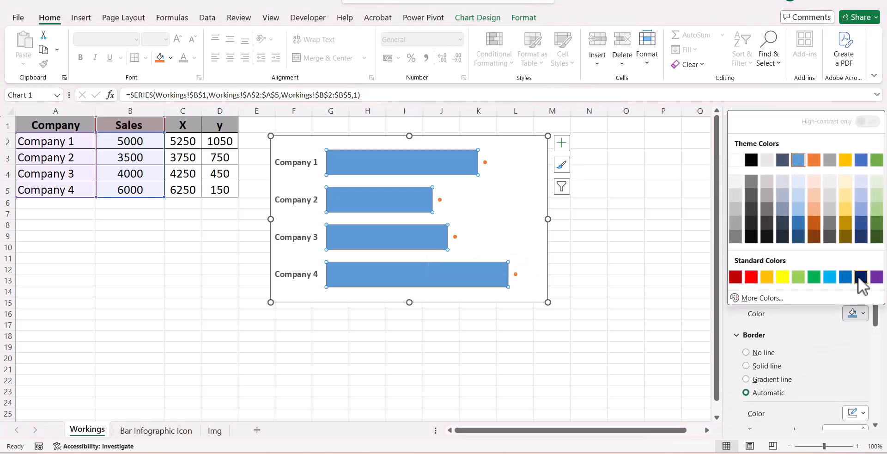
click(858, 240)
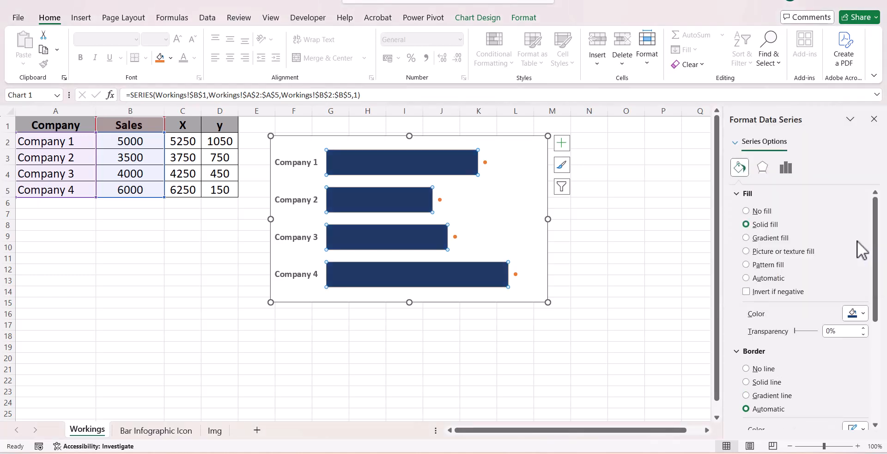
click(644, 250)
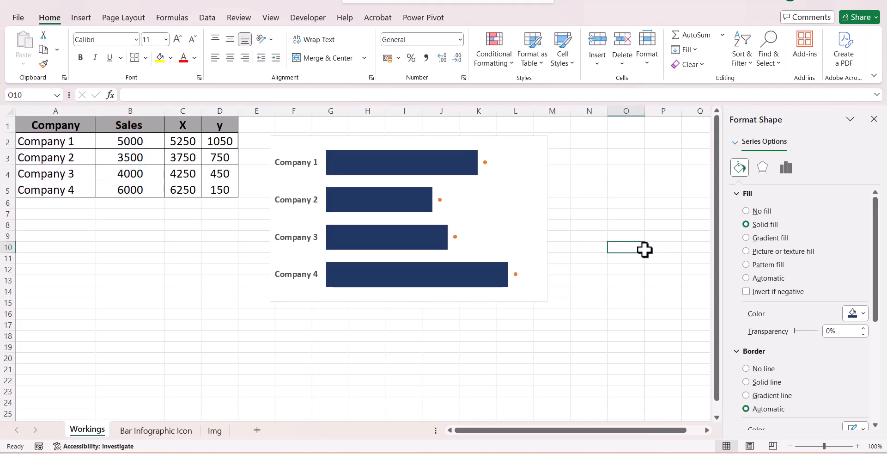
Step: Add data labels to the Sales bars
click(393, 166)
right_click(393, 166)
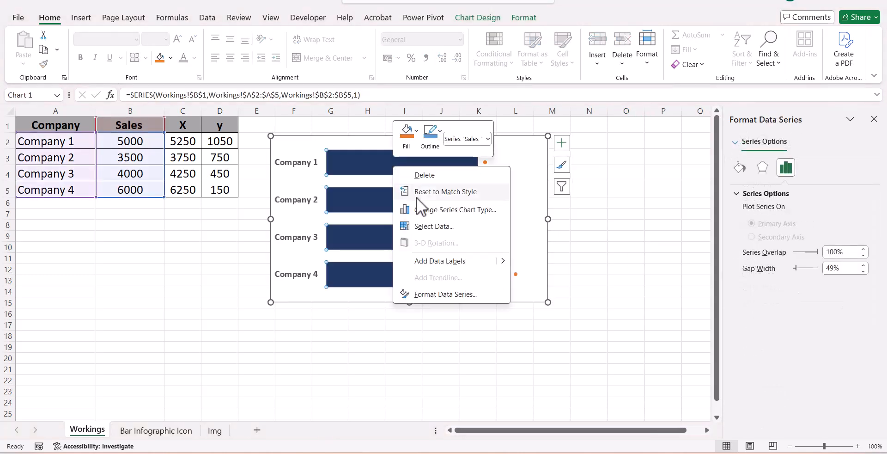
click(452, 258)
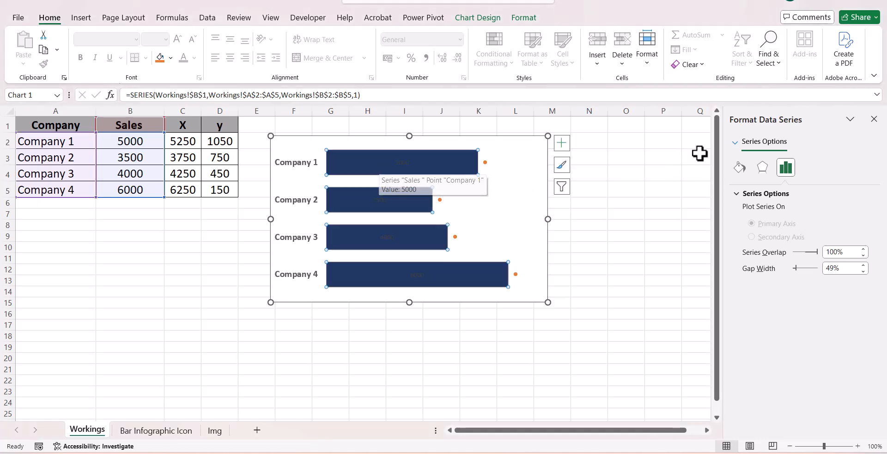
Step: Format the Sales data labels as white, bold, 14-point text
click(736, 143)
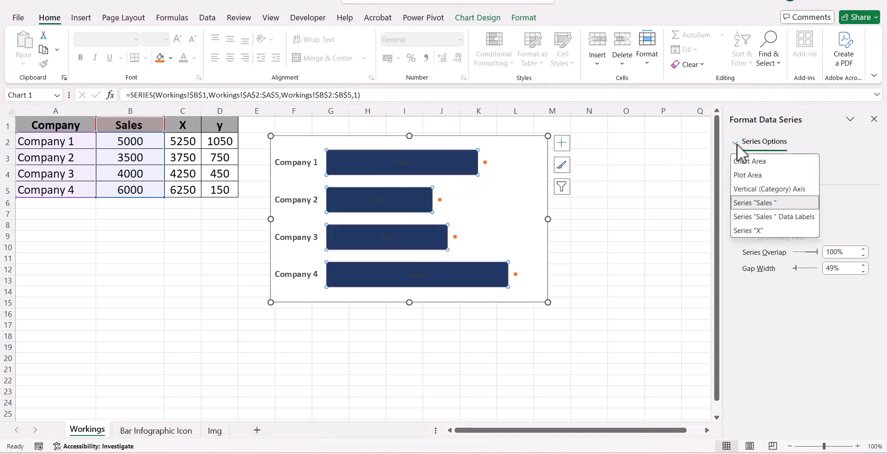
click(769, 217)
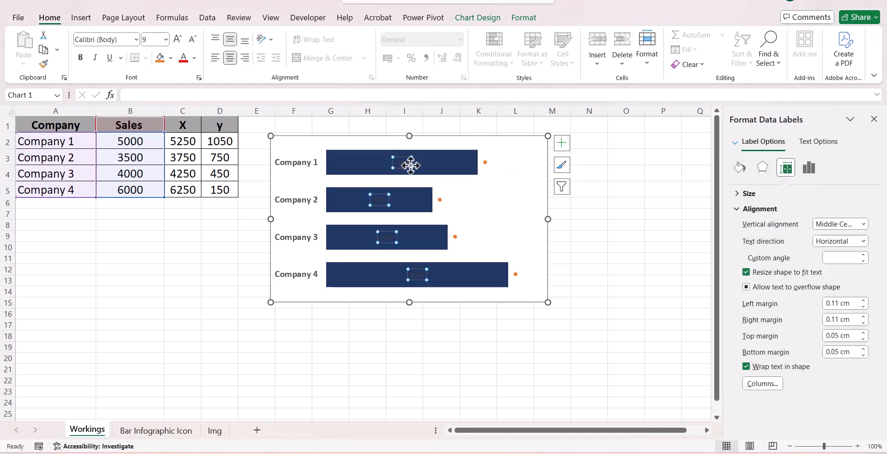
click(194, 57)
click(184, 133)
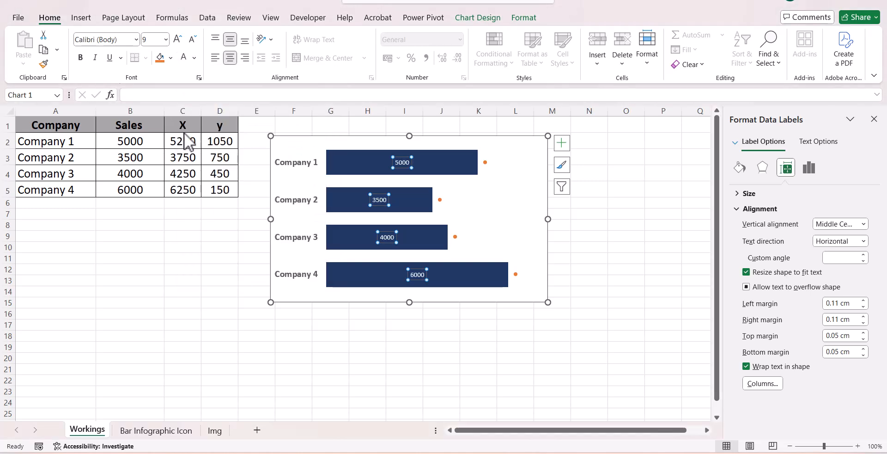
click(80, 57)
click(79, 57)
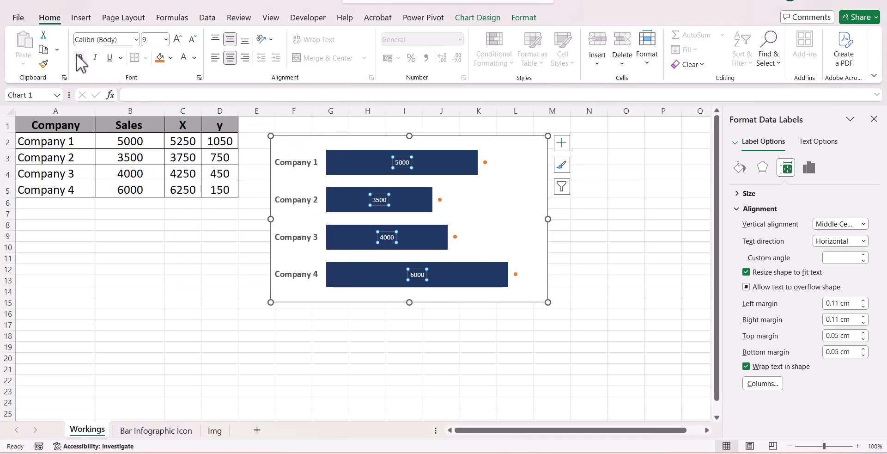
click(178, 39)
click(177, 38)
click(177, 39)
click(177, 38)
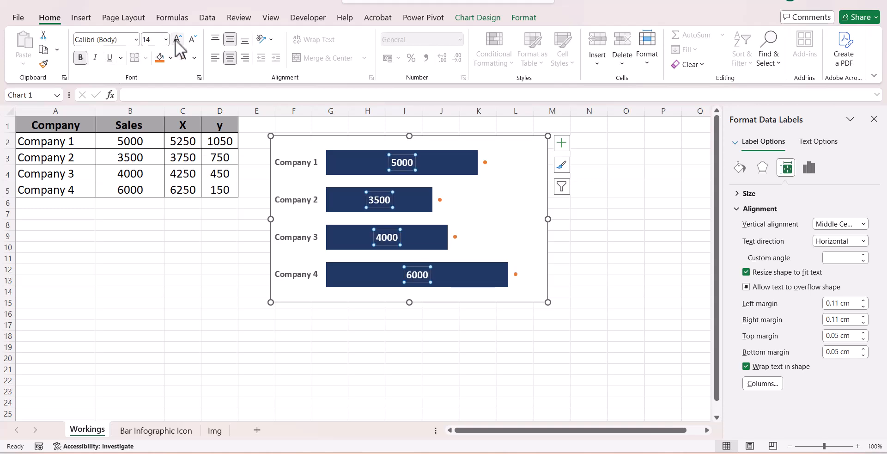
Step: Set the position of the Sales data labels to Inside Base
right_click(400, 162)
click(456, 311)
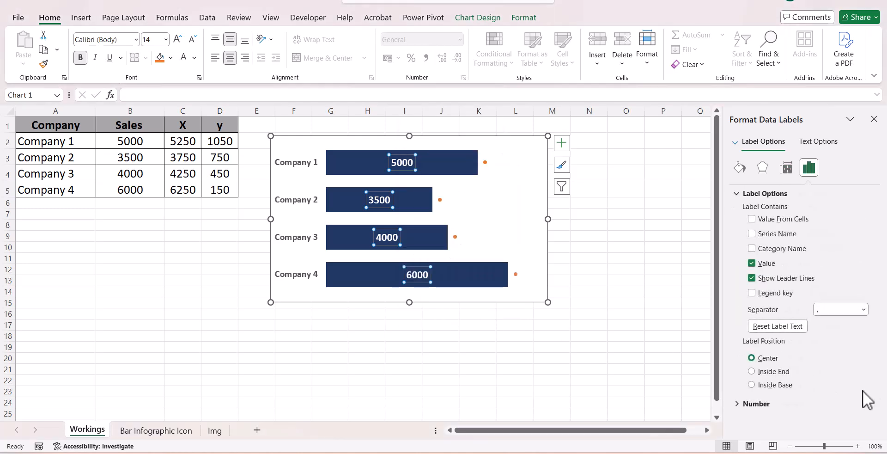
click(752, 384)
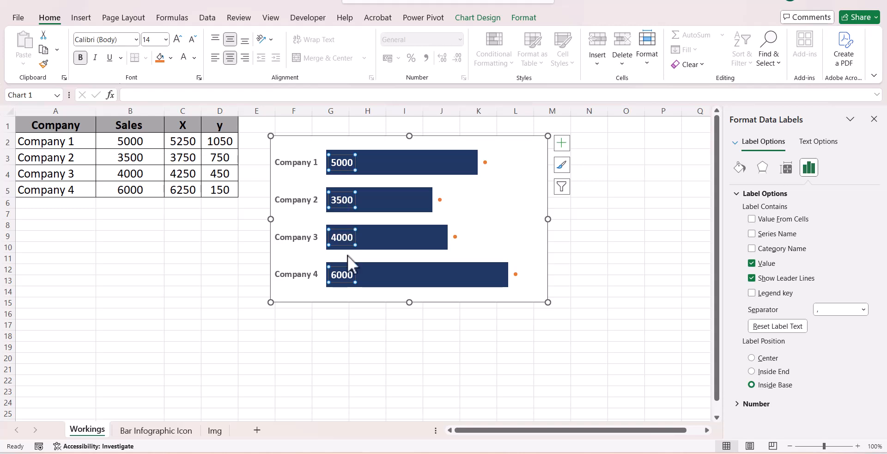
click(360, 318)
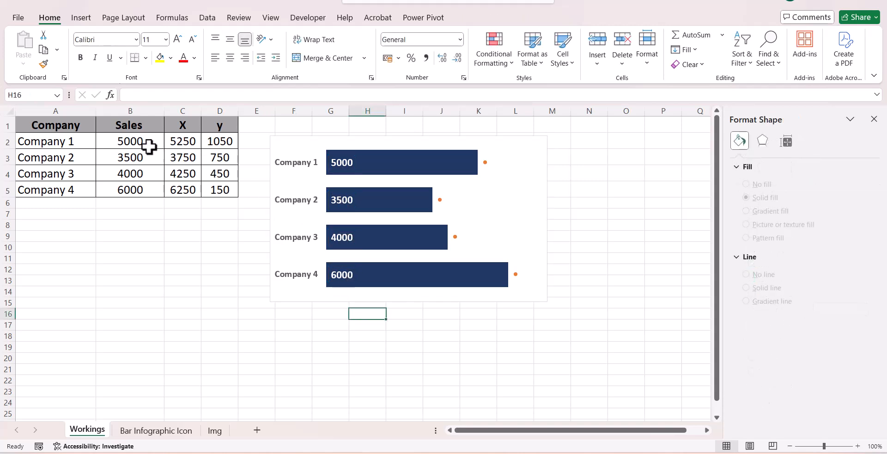
Step: Format the Sales values in B2:B5 as ₹ currency without decimal places
drag(146, 141, 138, 181)
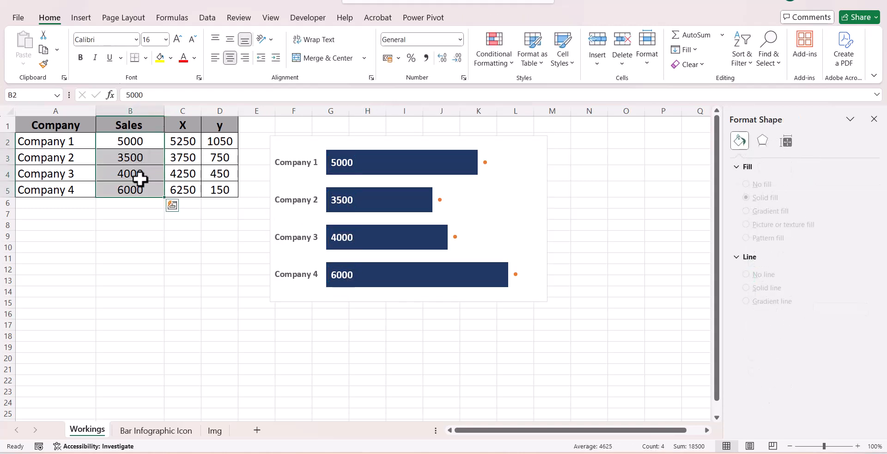
right_click(146, 172)
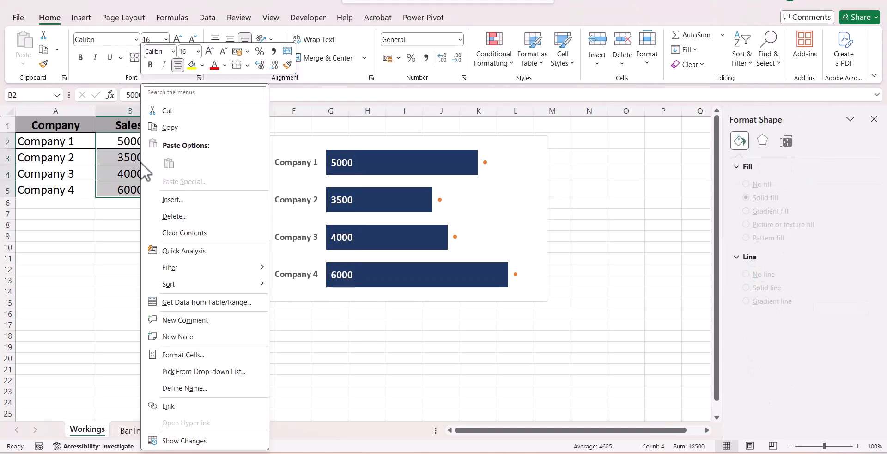
click(221, 355)
click(112, 228)
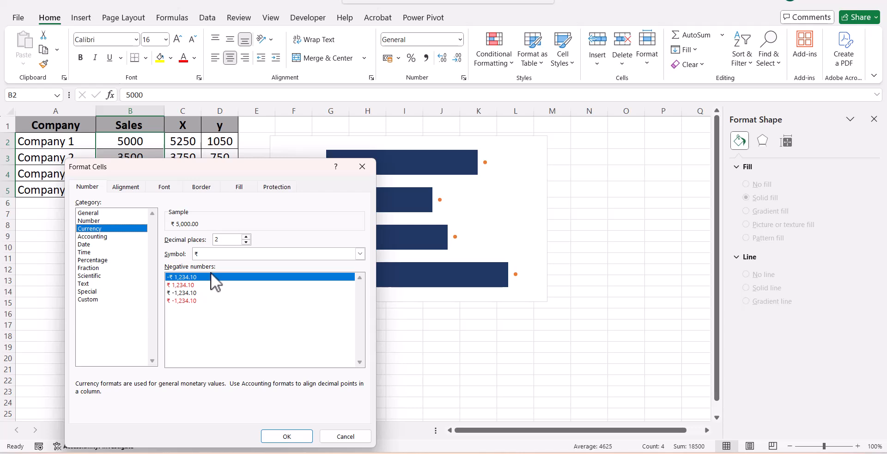
click(291, 439)
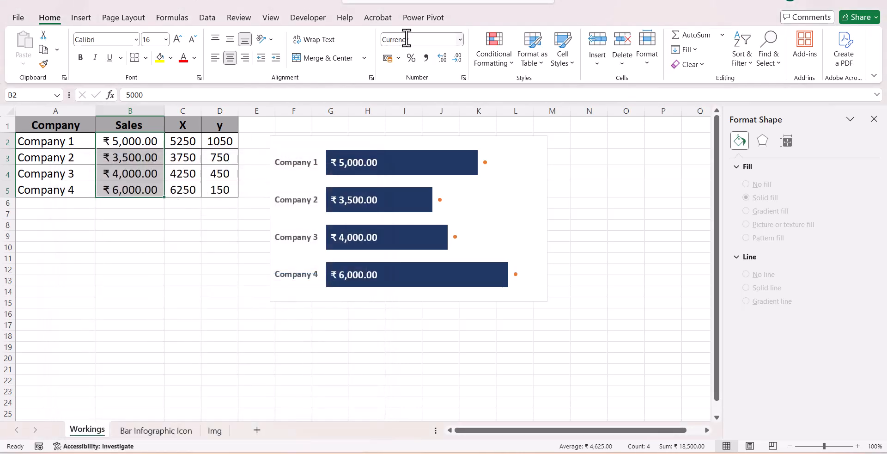
click(454, 62)
click(454, 63)
click(267, 324)
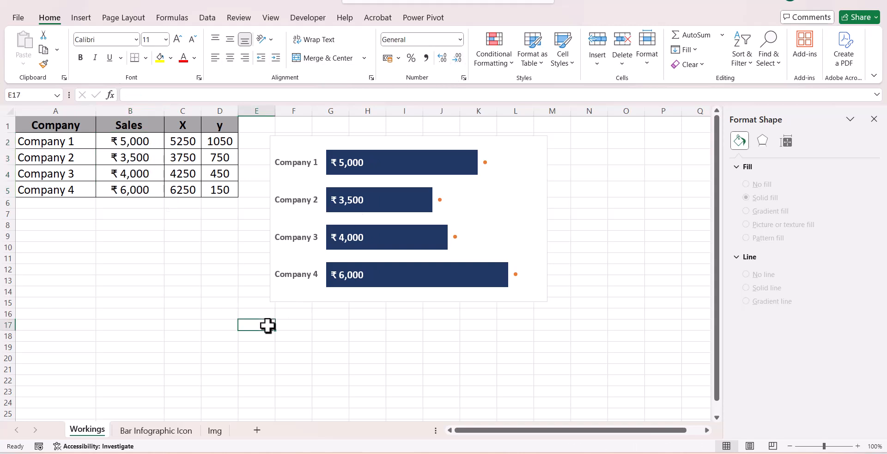
Step: Copy the four company icons from the Img sheet to the Workings sheet, below the data table
mouse_move(392, 283)
click(222, 430)
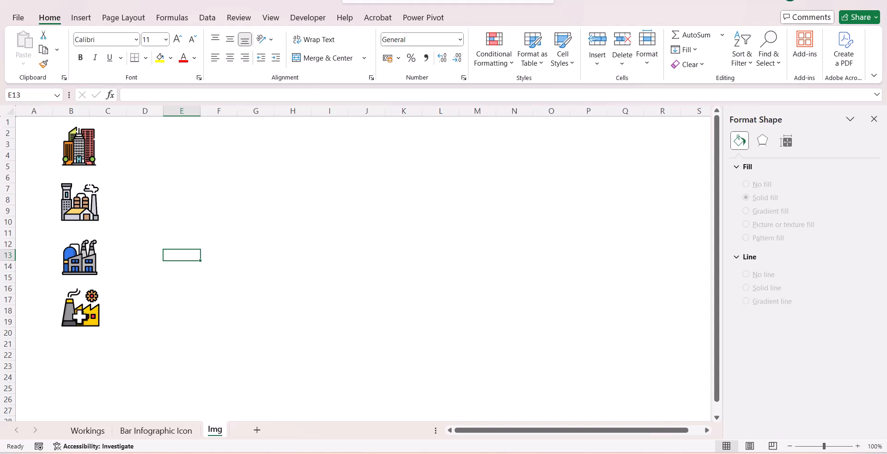
click(93, 153)
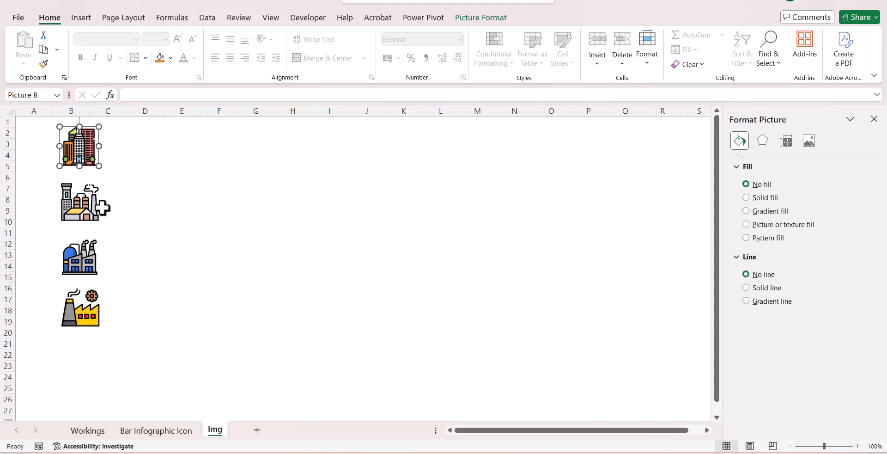
key(ctrl+Page_Up)
key(ctrl+Page_Up)
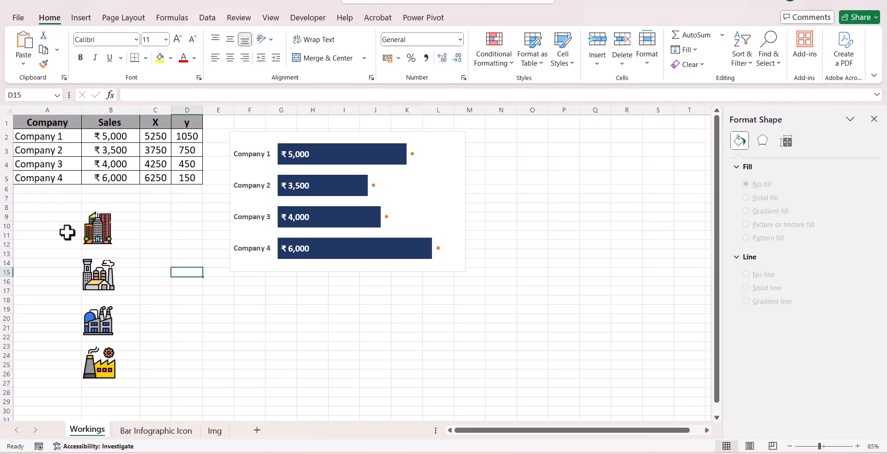
Step: Copy the office building icon and paste it onto the Company 1 scatter marker as its picture
click(102, 228)
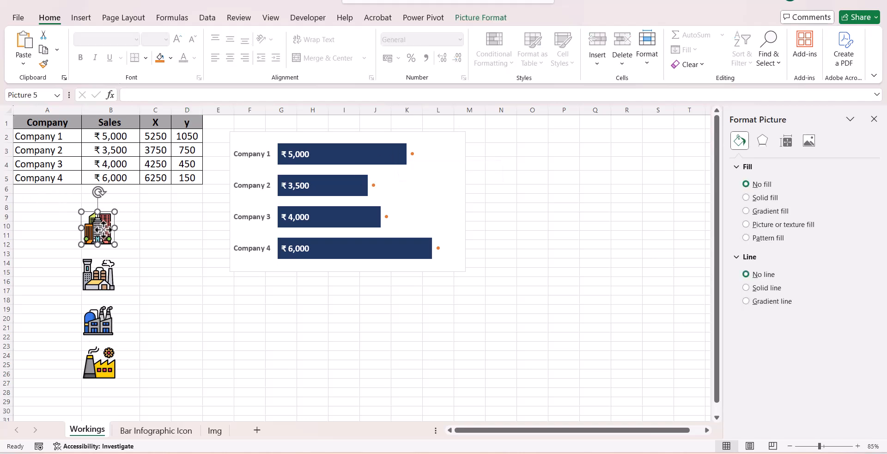
click(412, 154)
click(412, 153)
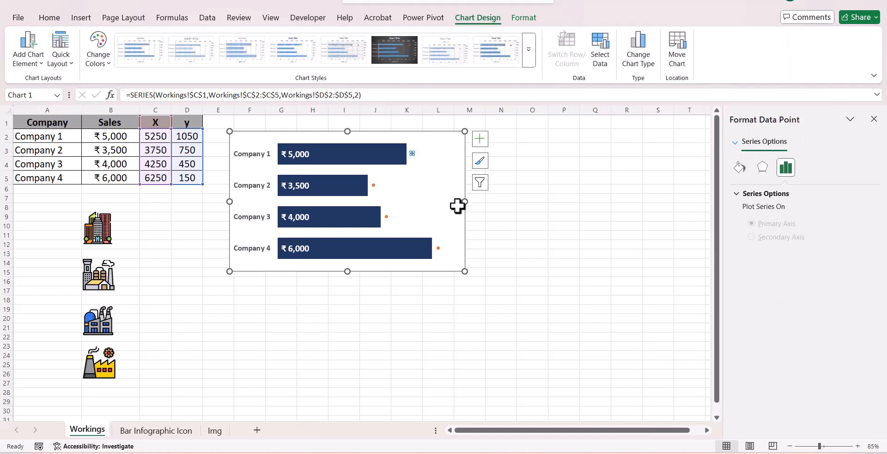
key(ctrl+v)
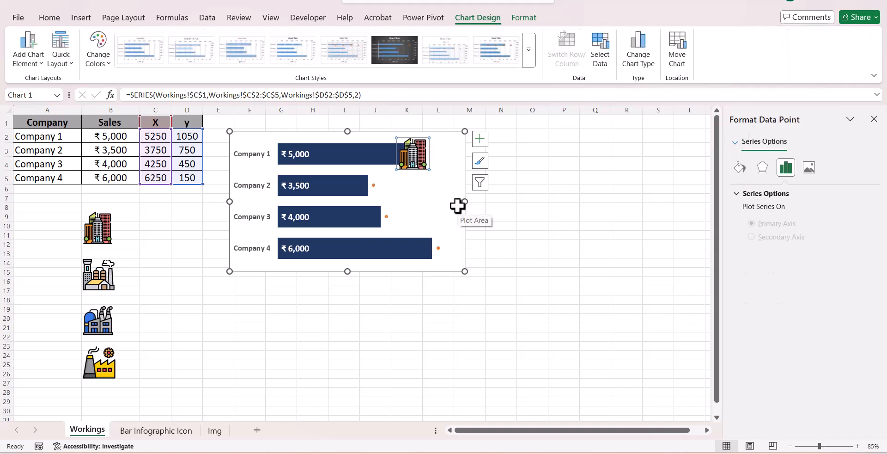
Step: Replace the Company 2 scatter marker with a copy of the grey factory icon with the tower
click(103, 275)
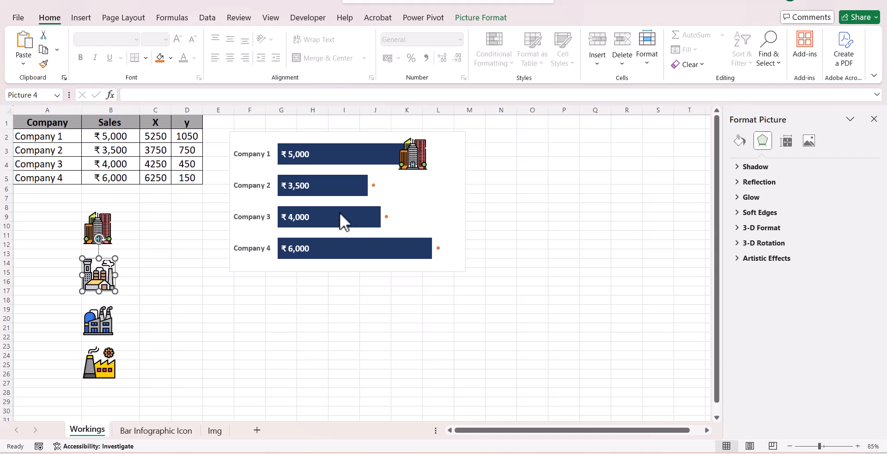
click(373, 185)
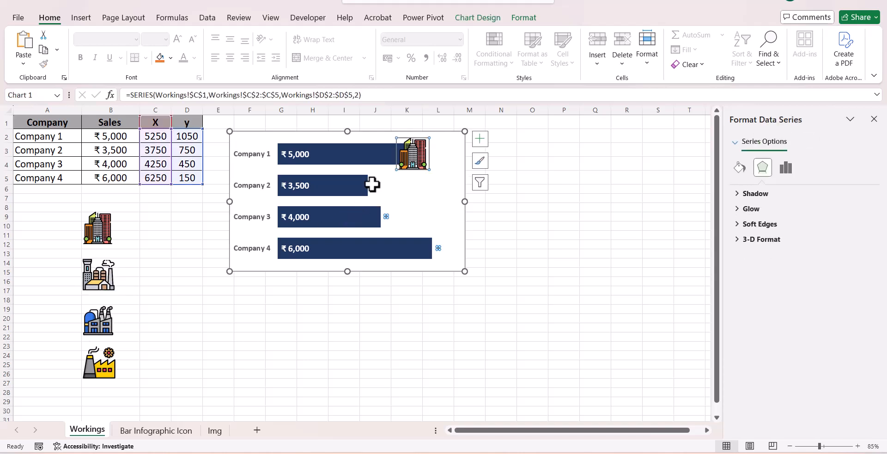
click(373, 185)
key(ctrl+v)
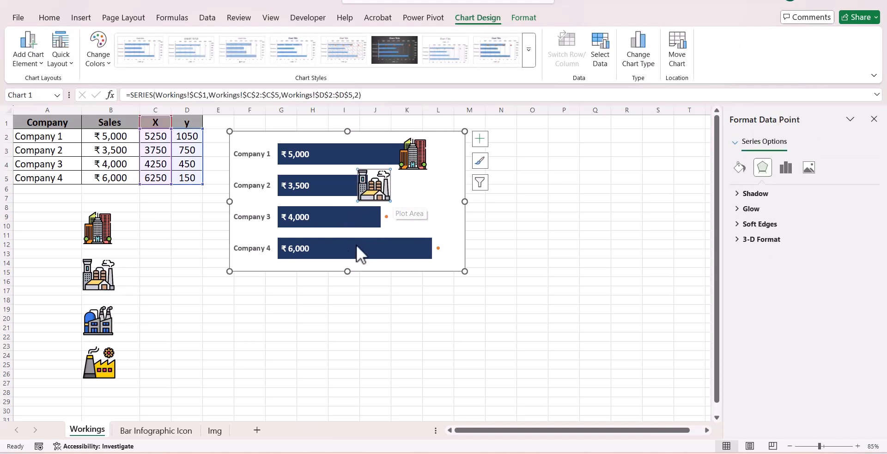
Step: Replace the Company 3 scatter marker with a copy of the blue factory icon
click(109, 325)
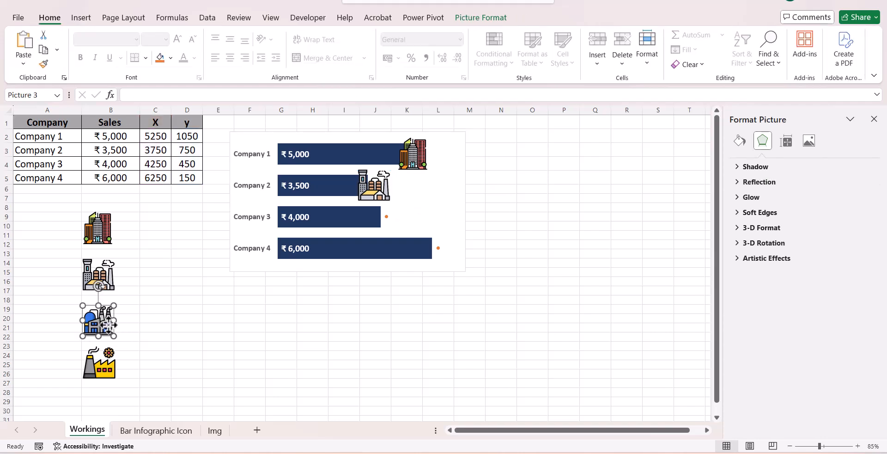
click(386, 217)
click(387, 217)
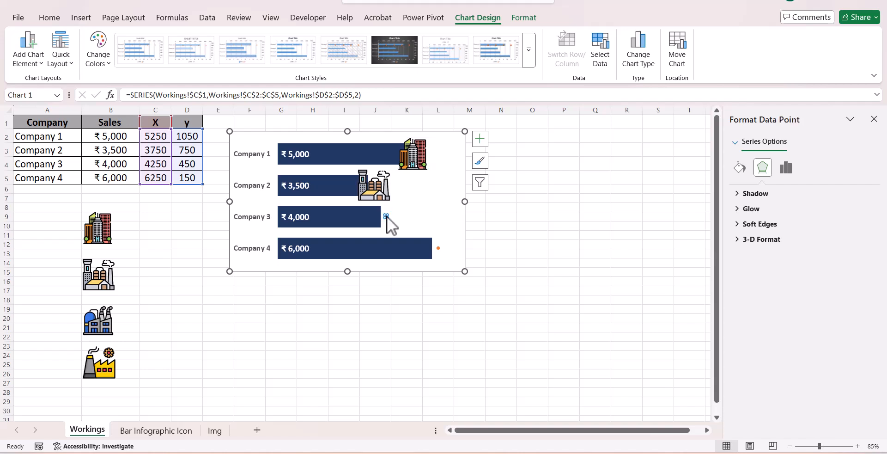
key(ctrl+v)
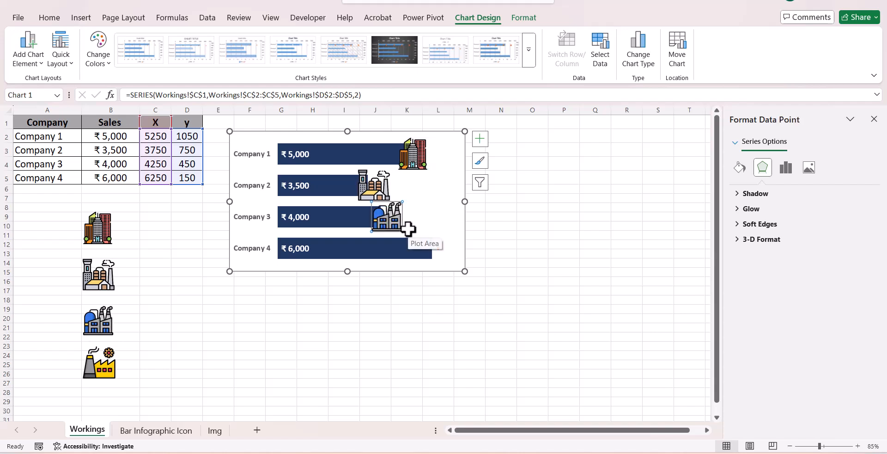
Step: Replace the Company 4 scatter marker with a copy of the yellow factory icon
click(116, 361)
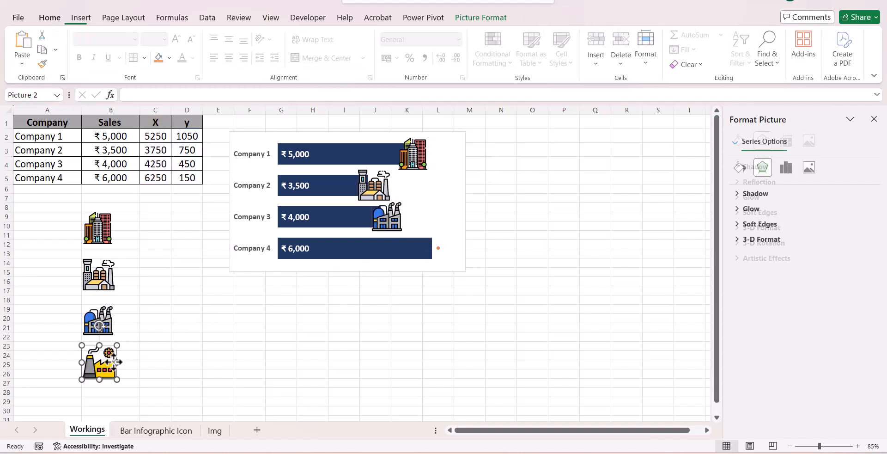
click(438, 249)
click(439, 250)
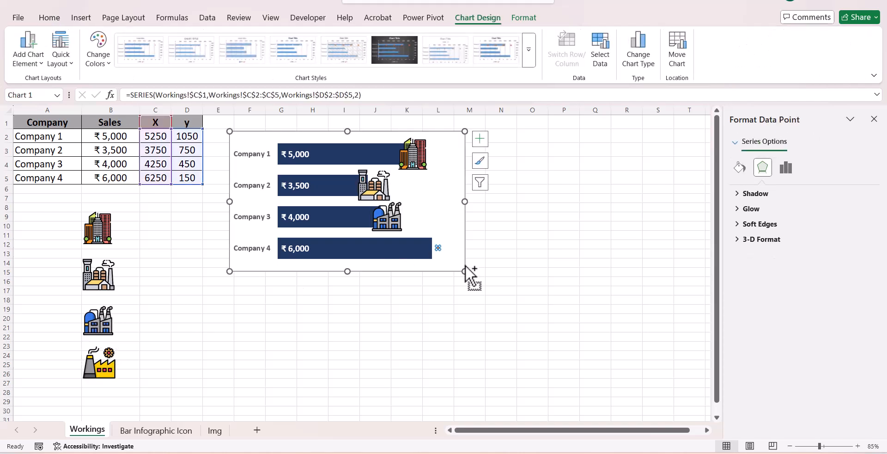
key(ctrl+v)
Step: Enlarge the chart from its lower-right corner to about column M, row 23, then deselect it
click(478, 287)
click(464, 268)
drag(464, 271, 493, 345)
click(539, 282)
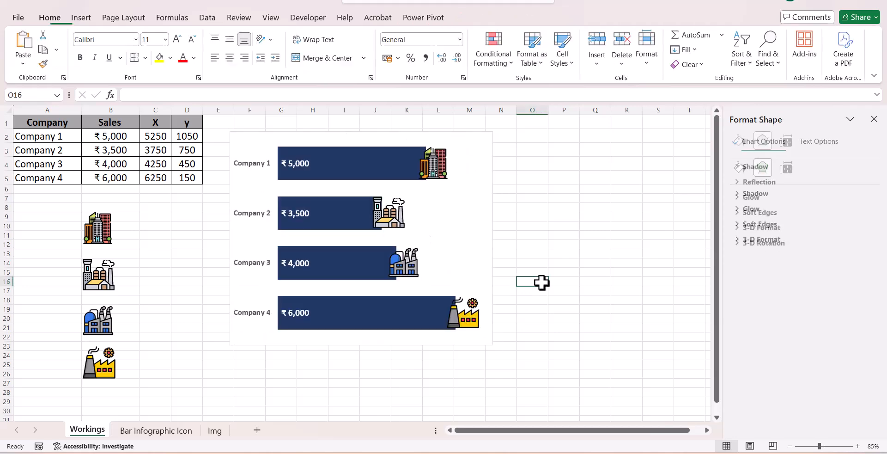
Step: Widen the chart by its right edge to about the end of column O, then deselect it
click(472, 248)
drag(493, 238, 546, 234)
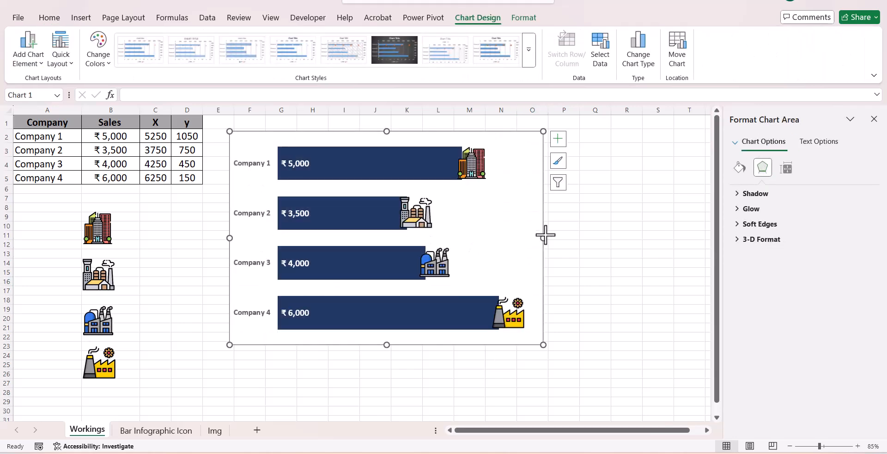
click(581, 220)
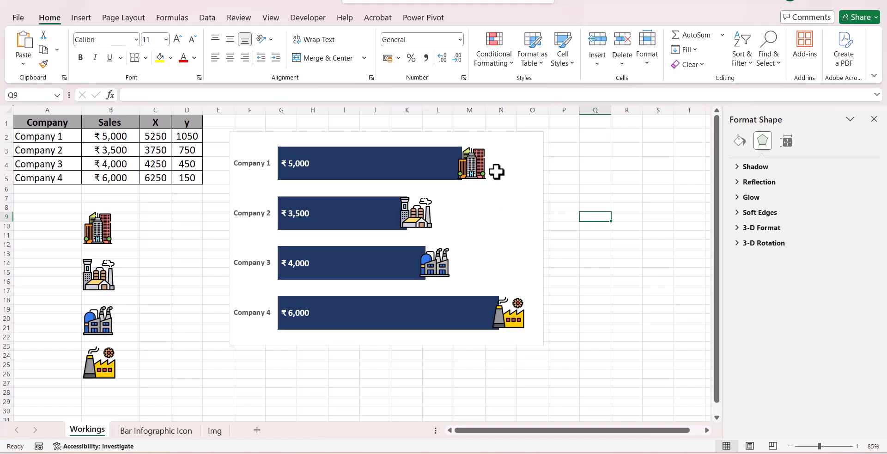
Step: Change the X formula in C2 to =B2+150 and fill it down to C5
click(153, 135)
click(149, 95)
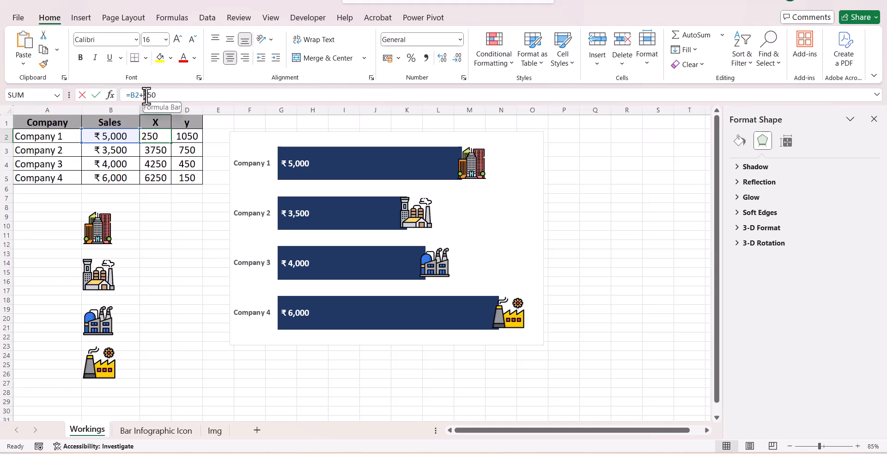
key(BackSpace)
text(1)
key(Return)
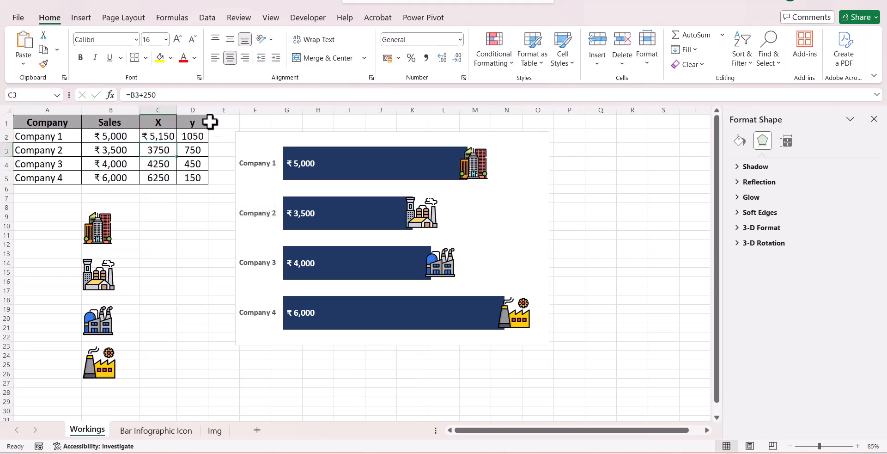
click(168, 137)
drag(176, 142, 178, 181)
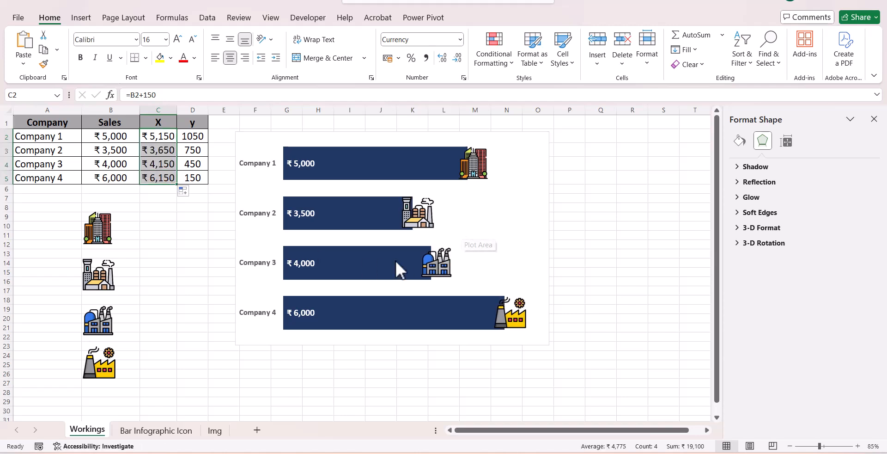
Step: Change the X formula for Company 1 in C2 to =B2+350
click(152, 136)
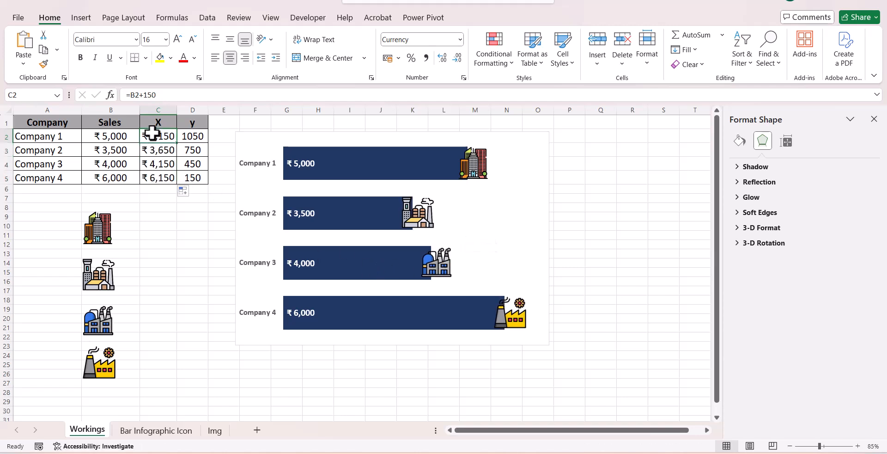
click(148, 95)
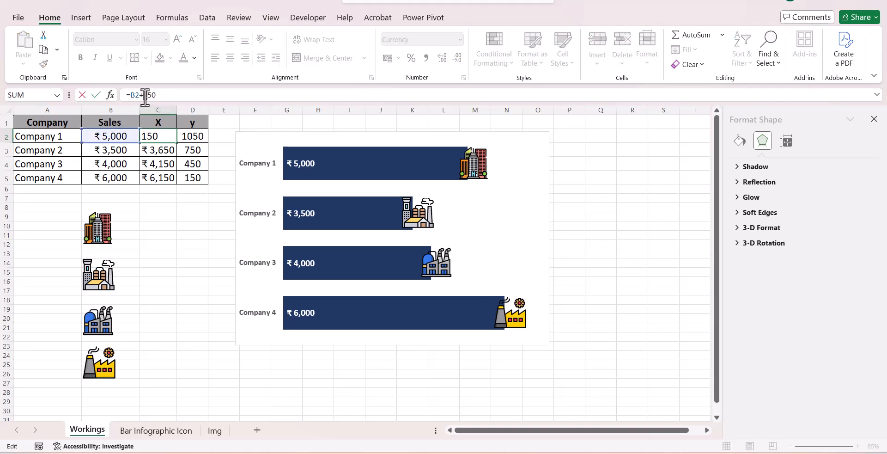
key(Return)
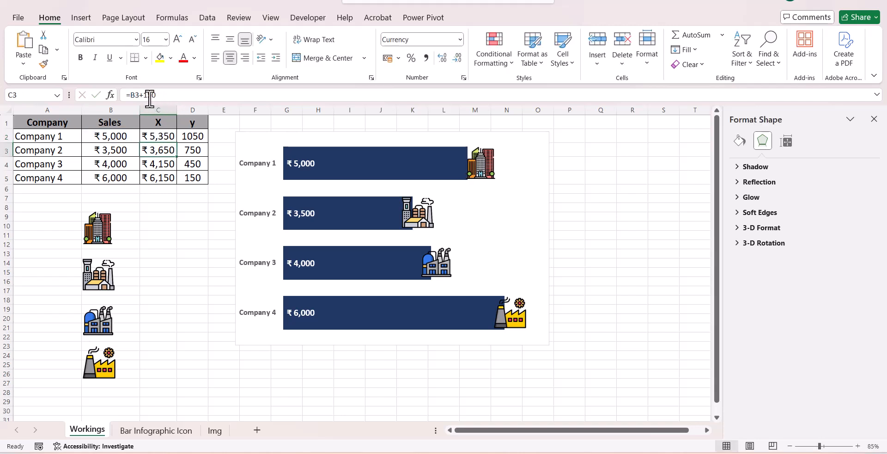
Step: Set the X formula in C2 to =B2+500 and fill it down to C5 to move the icons past the bar ends
click(151, 136)
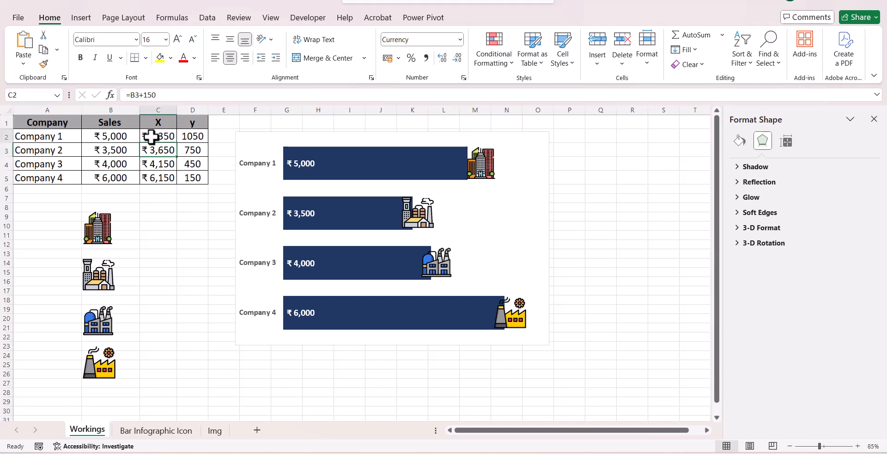
double_click(148, 95)
text(500)
key(Return)
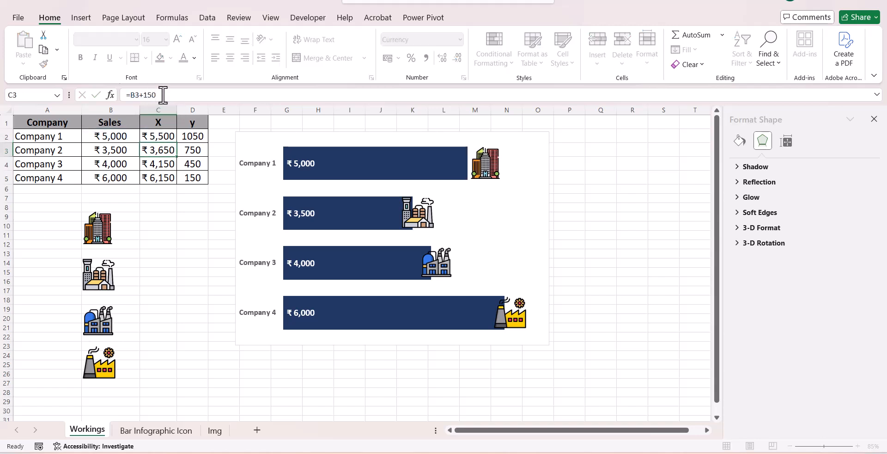
click(154, 138)
drag(174, 141, 175, 179)
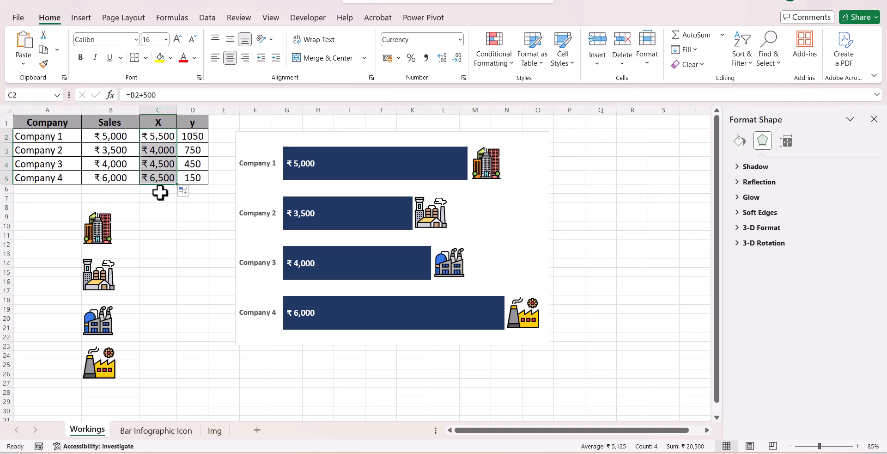
click(156, 137)
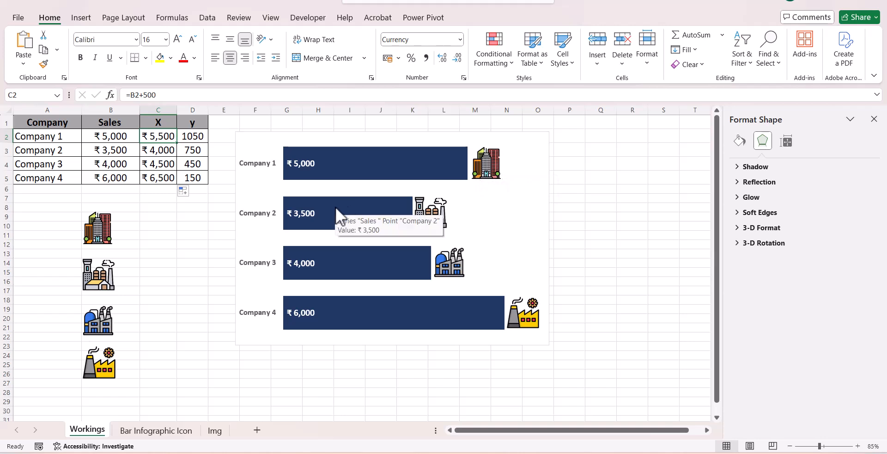
mouse_move(456, 165)
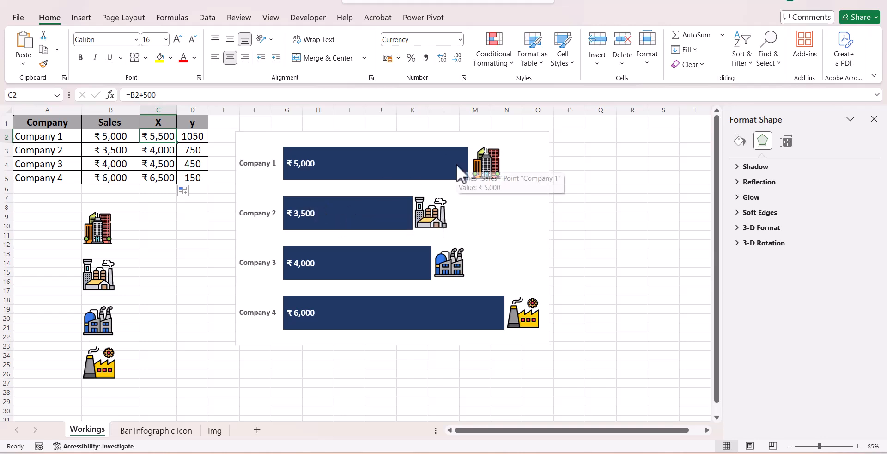
mouse_move(493, 164)
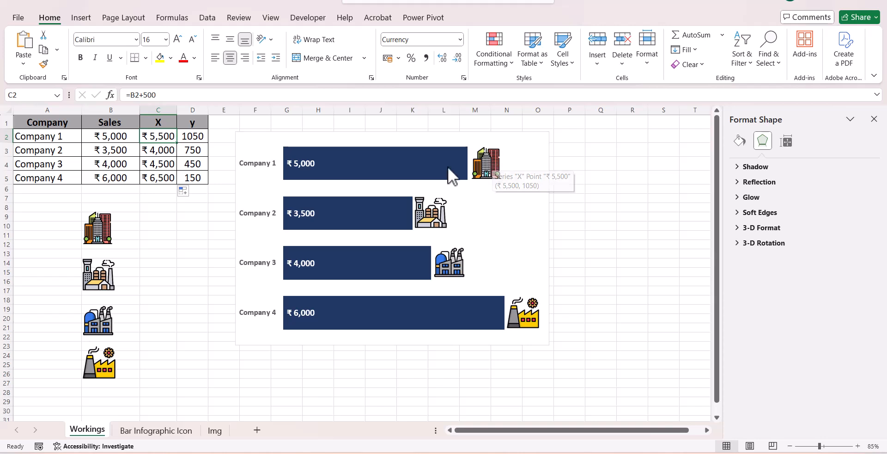